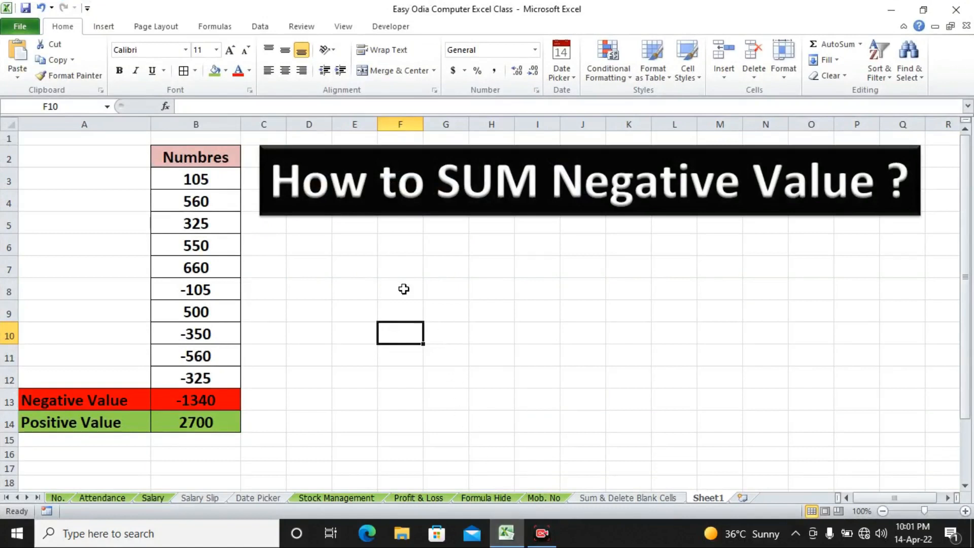
# Step: Examine the numbers in B3:B12 and the Negative Value and Positive Value totals below them
pyautogui.click(365, 257)
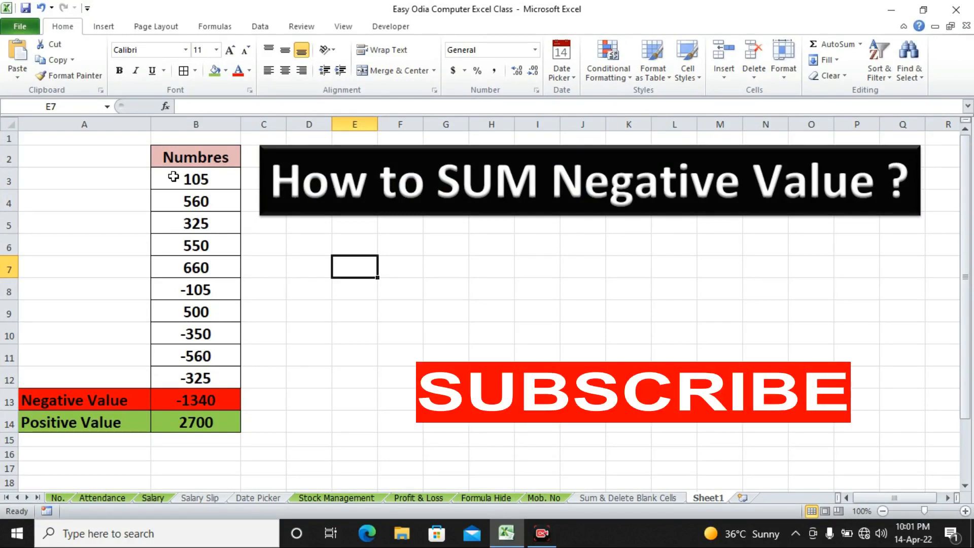
pyautogui.moveTo(205, 177); pyautogui.dragTo(204, 378)
pyautogui.click(289, 354)
pyautogui.click(215, 245)
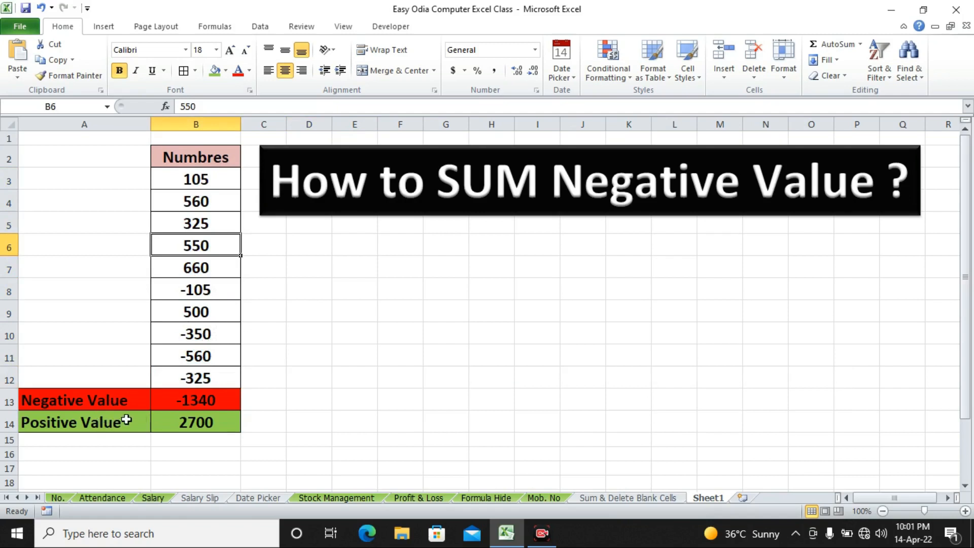
pyautogui.click(161, 423)
pyautogui.moveTo(96, 422); pyautogui.dragTo(156, 426)
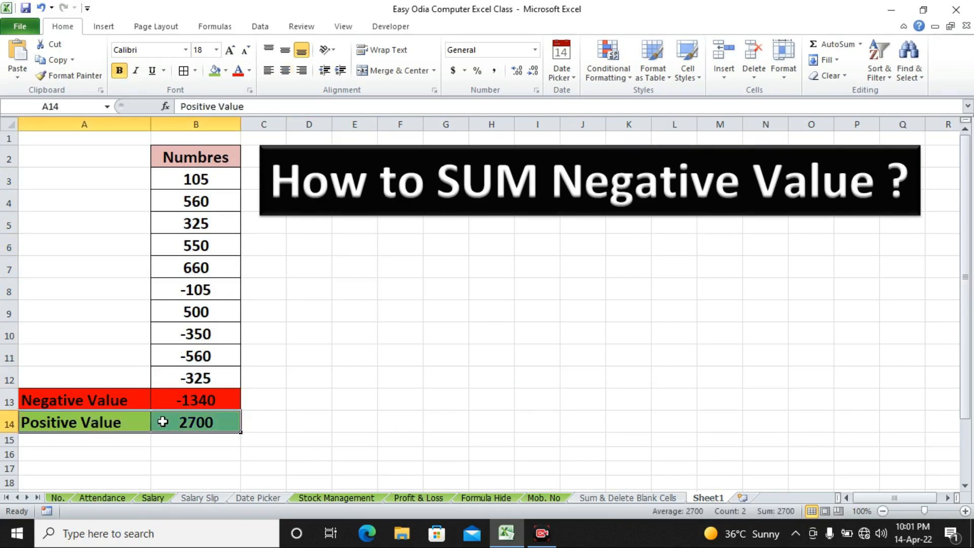
pyautogui.click(195, 308)
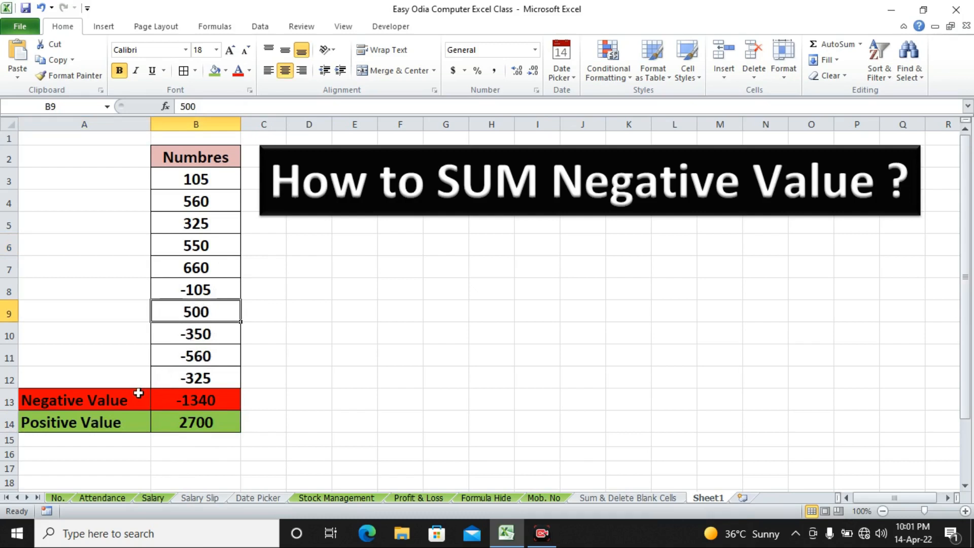
pyautogui.moveTo(137, 395); pyautogui.dragTo(205, 398)
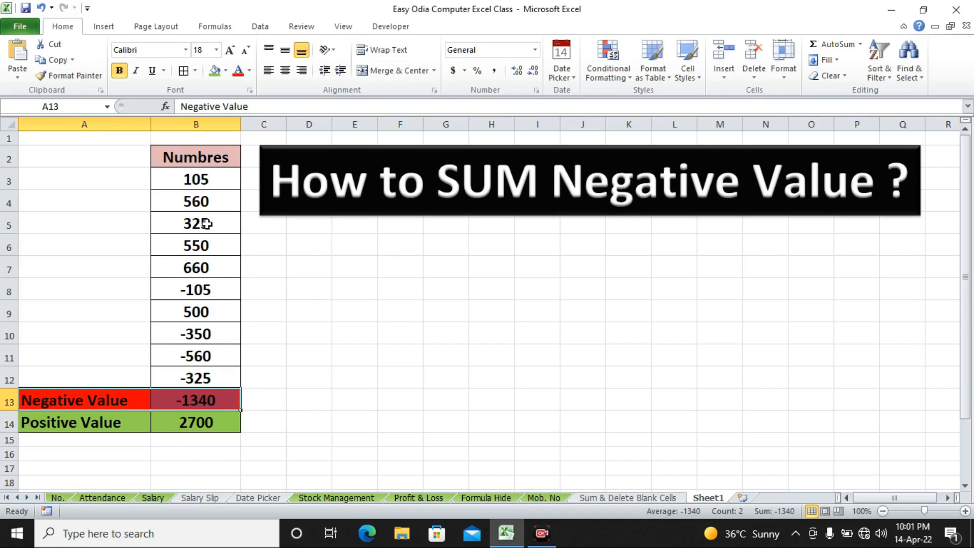
# Step: Test the totals by changing cell B3 to 10 and cell B11 to -300
pyautogui.click(205, 184)
pyautogui.write('10')
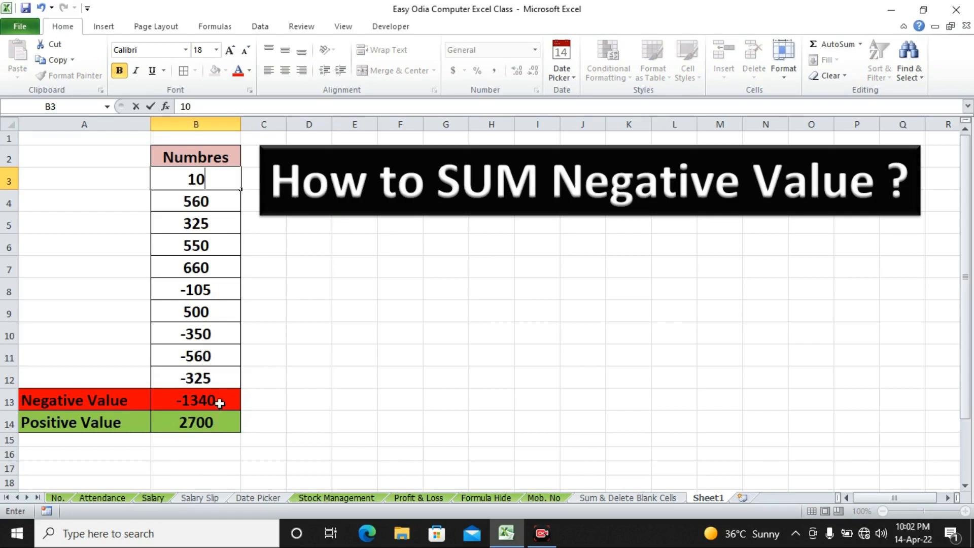
pyautogui.press('Return')
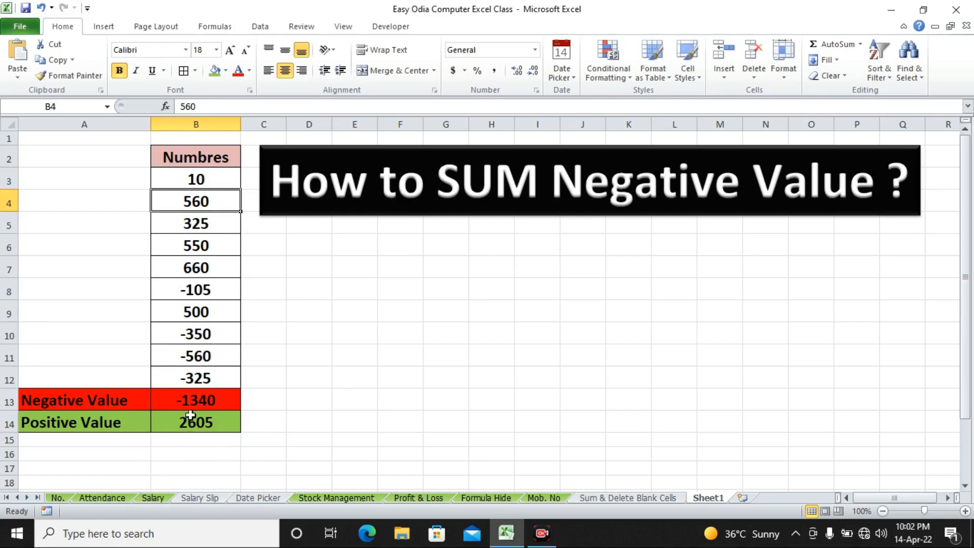
pyautogui.click(216, 359)
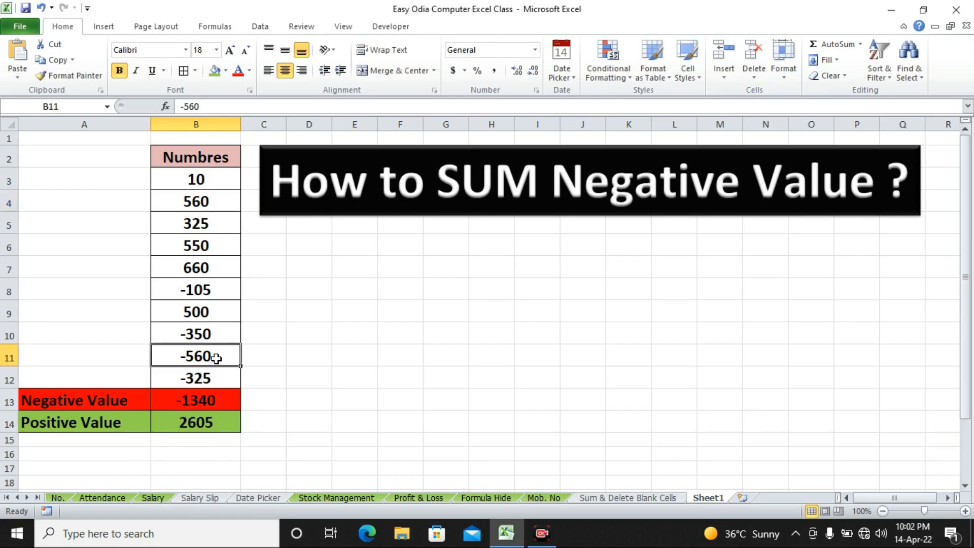
pyautogui.write('-30')
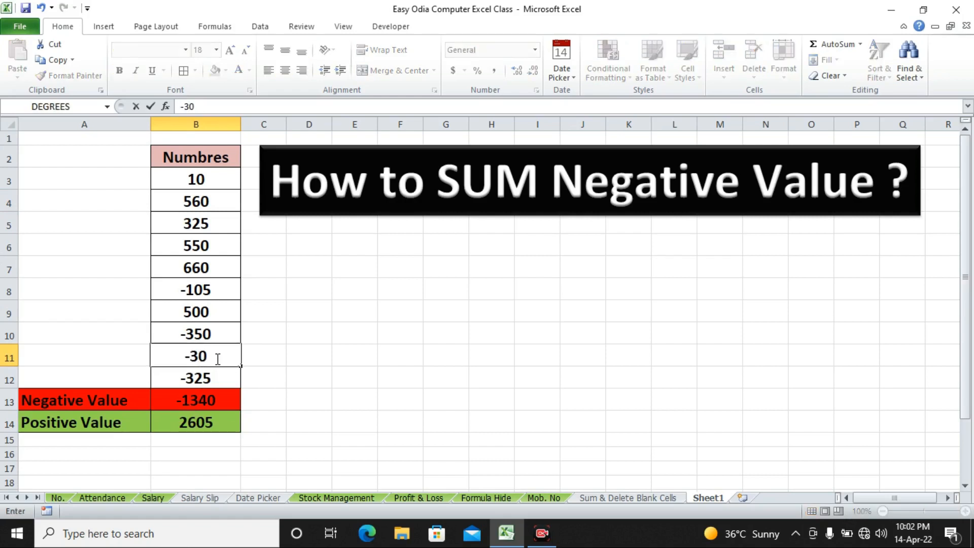
pyautogui.write('0')
pyautogui.press('Return')
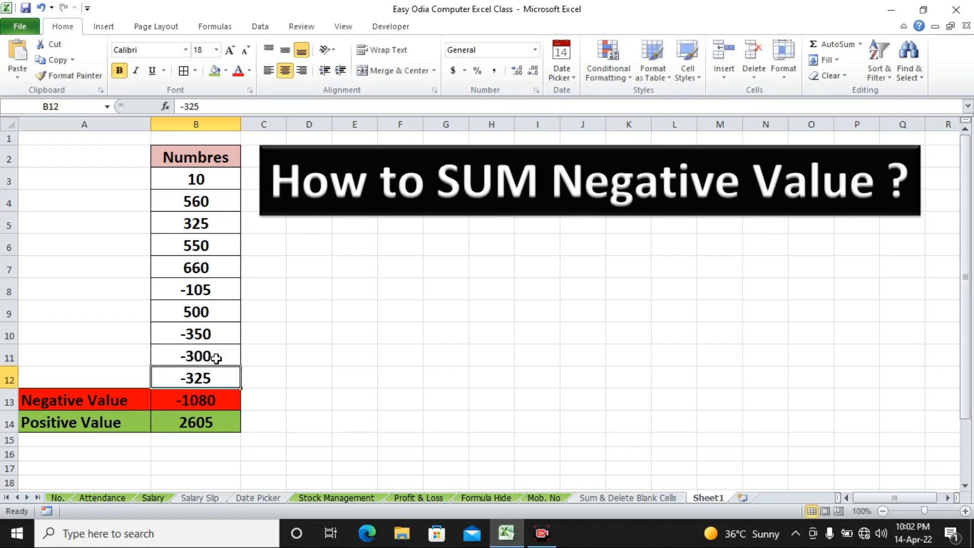
# Step: Check the Negative Value formula in B13 and clear all numbers and both totals from B3:B14
pyautogui.click(221, 402)
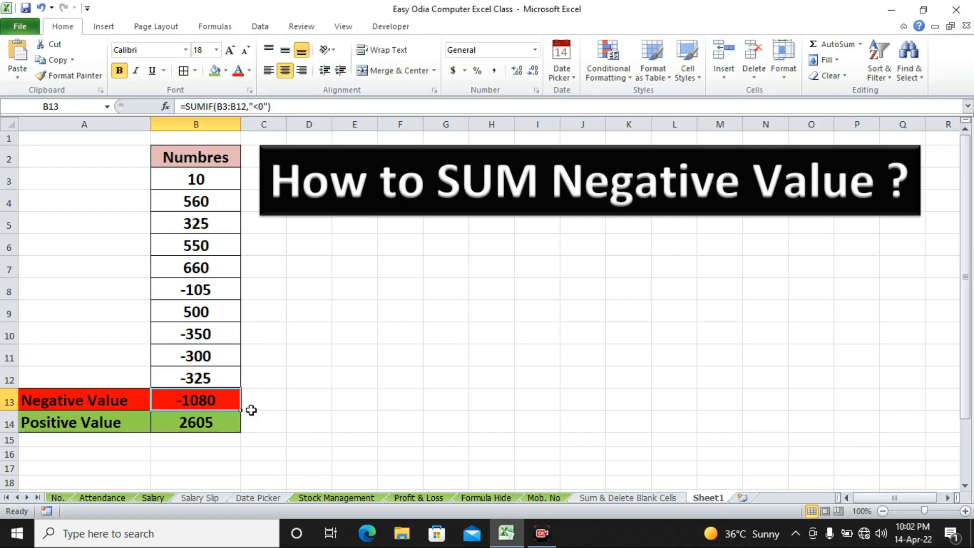
pyautogui.click(269, 395)
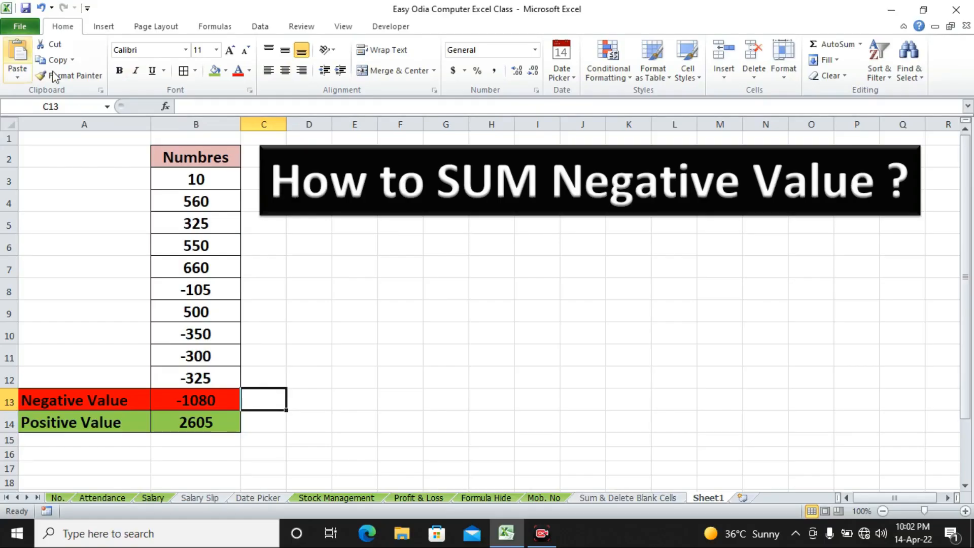
pyautogui.moveTo(195, 171); pyautogui.dragTo(178, 420)
pyautogui.press('Delete')
pyautogui.press('Delete')
pyautogui.click(201, 402)
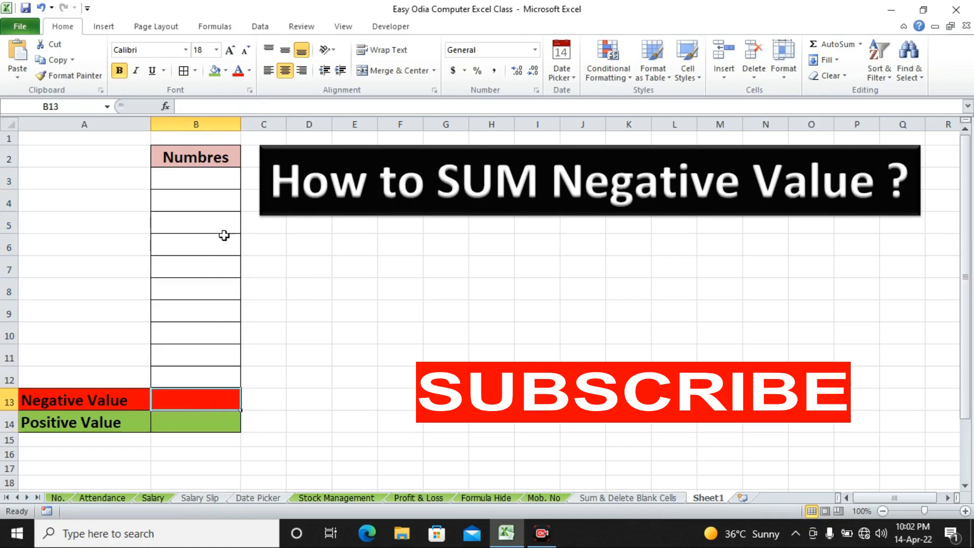
pyautogui.click(226, 233)
pyautogui.click(185, 252)
# Step: Enter the values 120, -115, 850 and -350 in cells B3 to B6 of the Numbres column
pyautogui.click(191, 184)
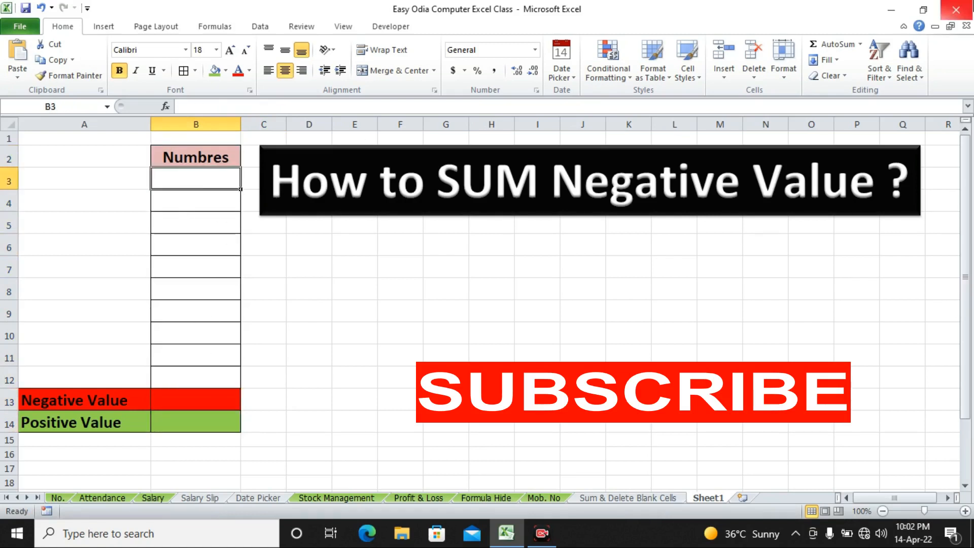
pyautogui.write('120')
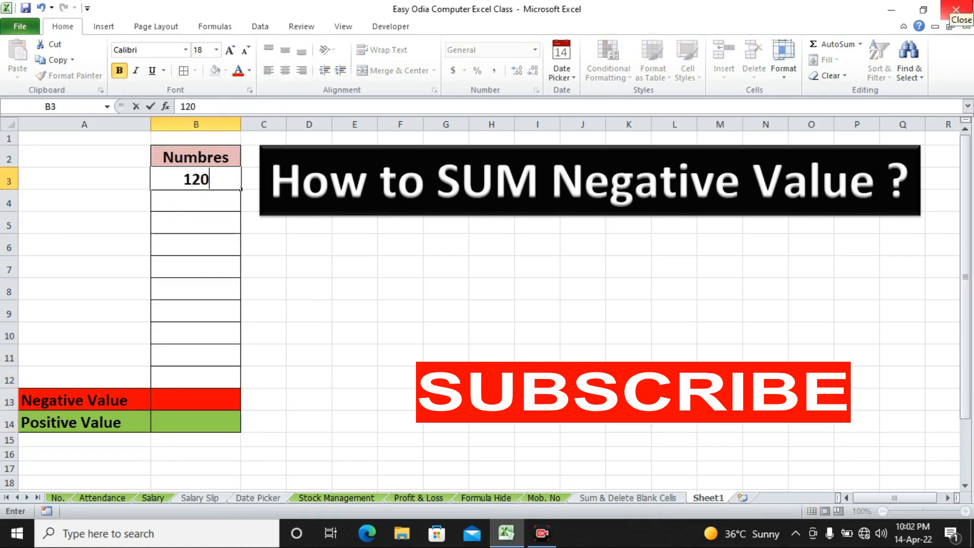
pyautogui.press('Return')
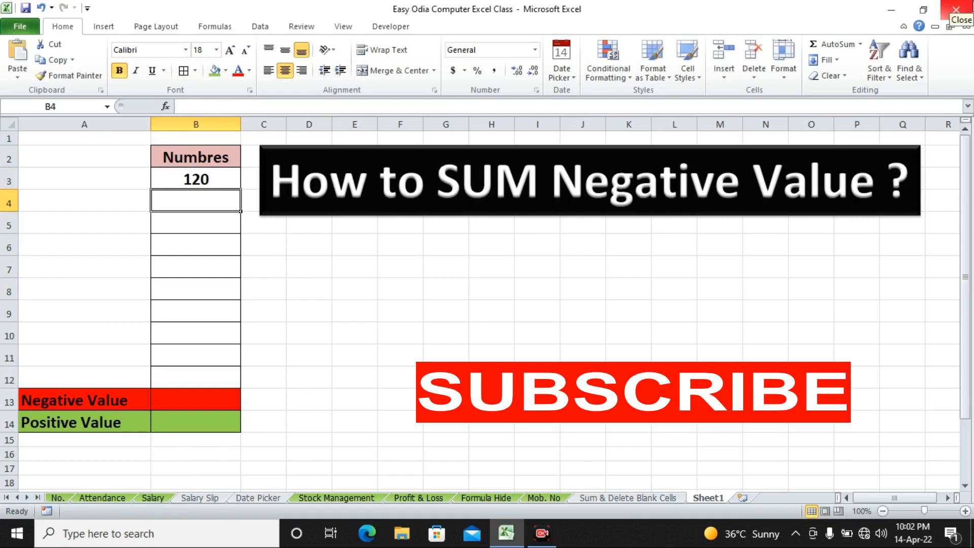
pyautogui.write('-')
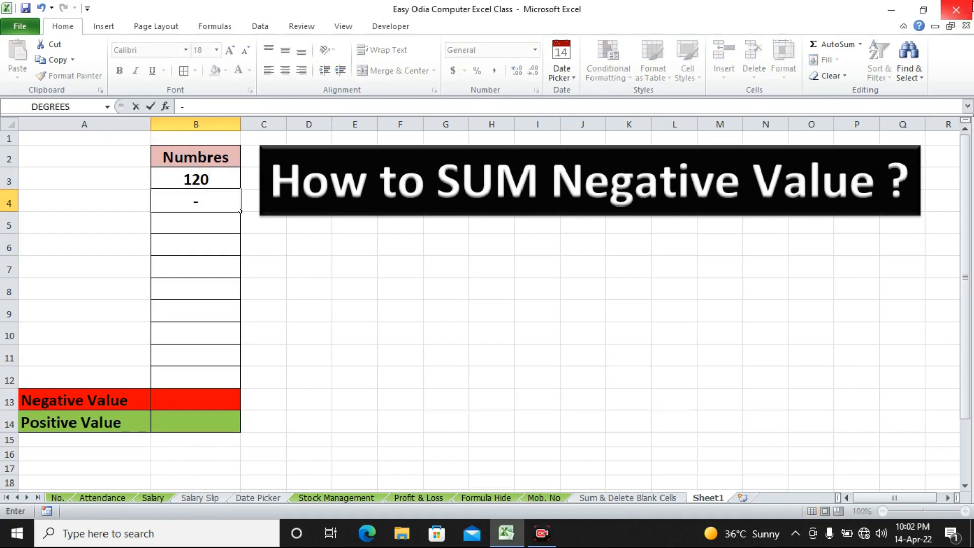
pyautogui.write('115')
pyautogui.press('Return')
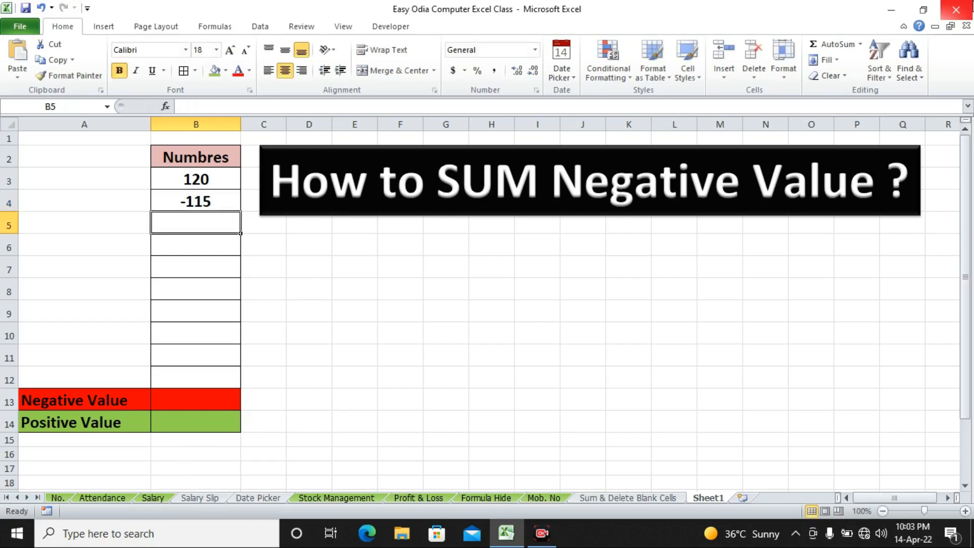
pyautogui.write('850')
pyautogui.press('Return')
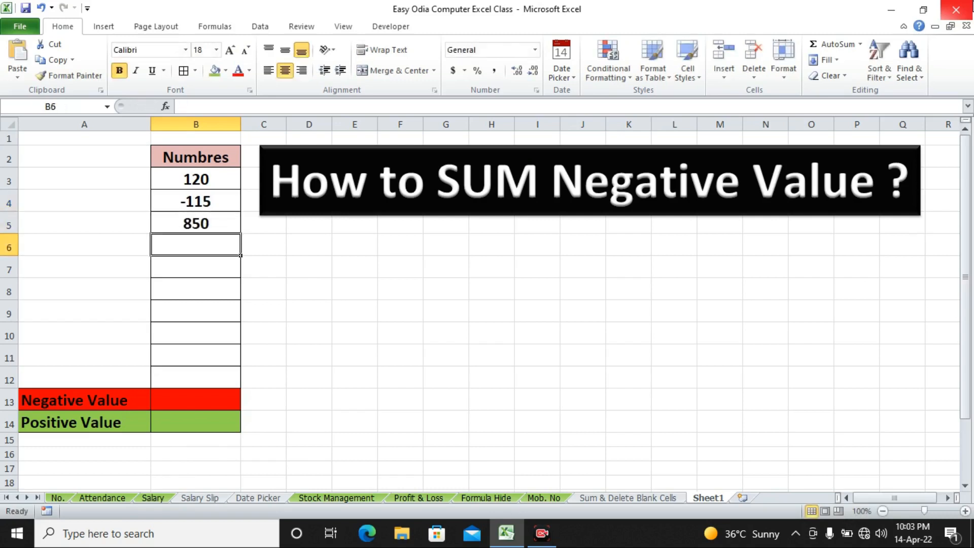
pyautogui.write('-35')
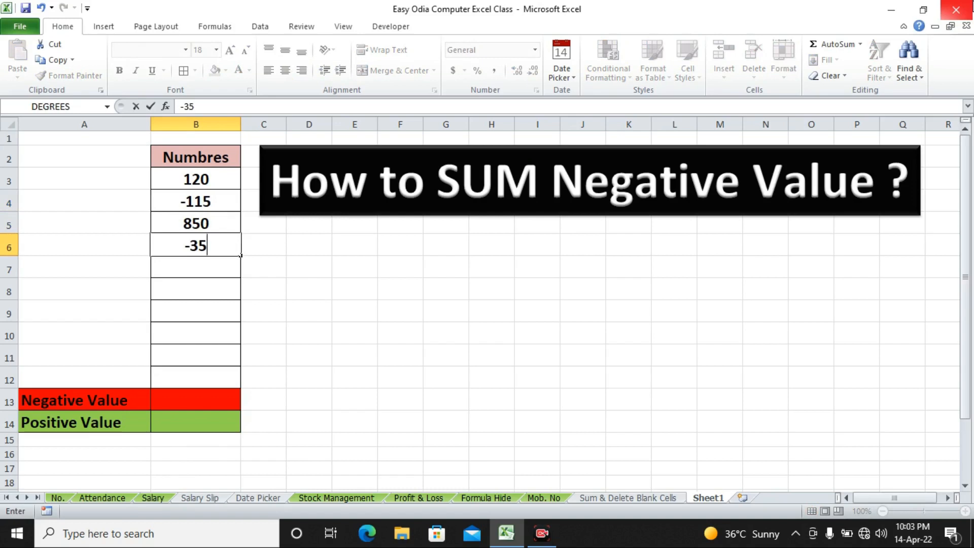
pyautogui.write('0')
pyautogui.press('Return')
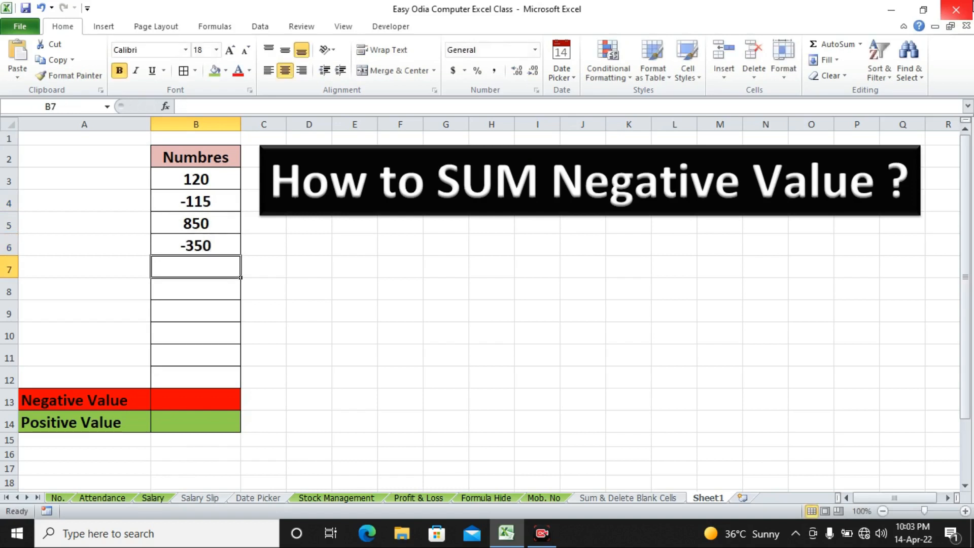
# Step: Fill cells B7 to B12 with 650, -58, 78, -58, 568 and -568
pyautogui.write('650')
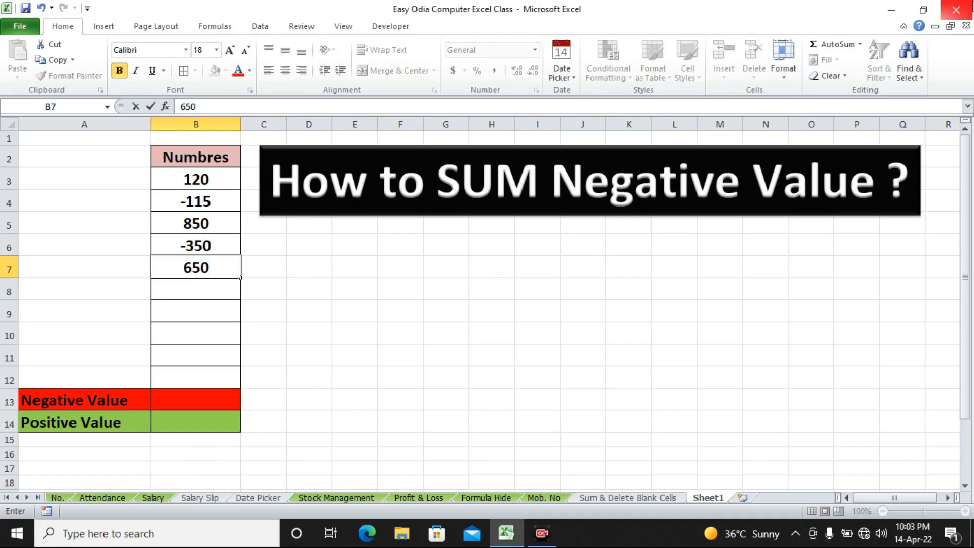
pyautogui.press('Return')
pyautogui.write('-58')
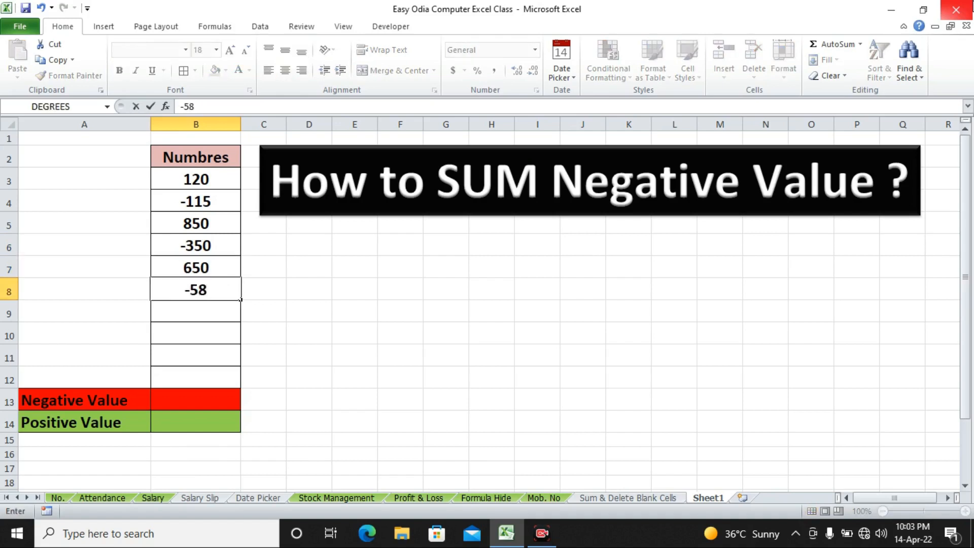
pyautogui.press('Return')
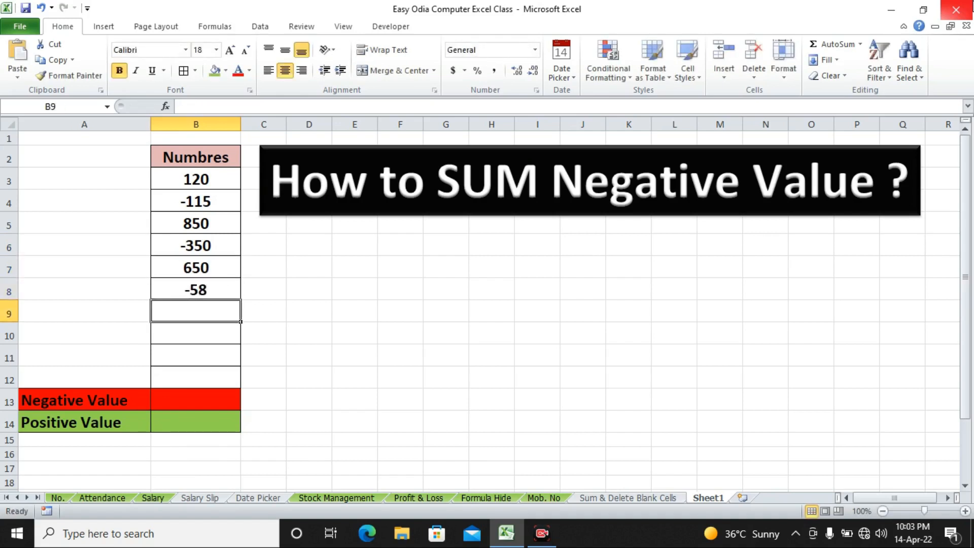
pyautogui.write('78')
pyautogui.press('Return')
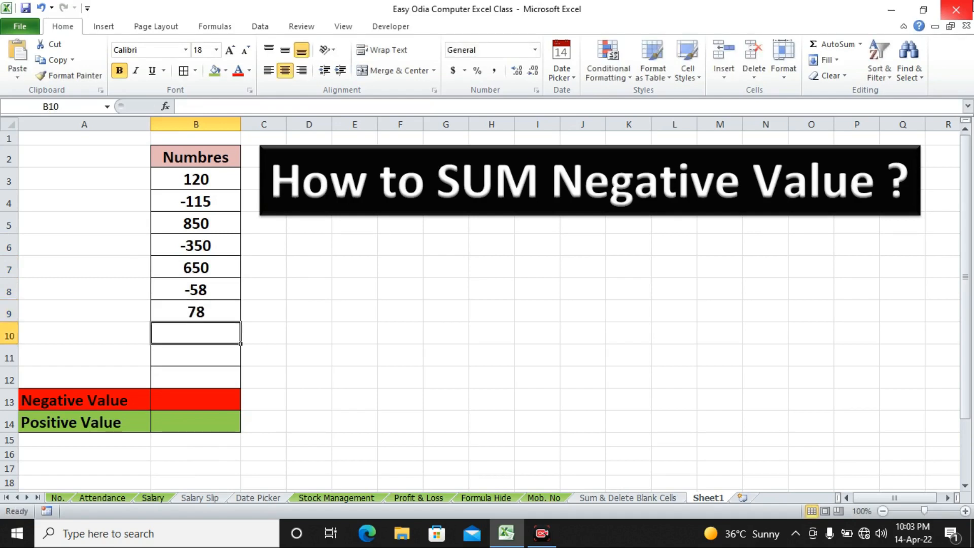
pyautogui.write('-58')
pyautogui.press('Return')
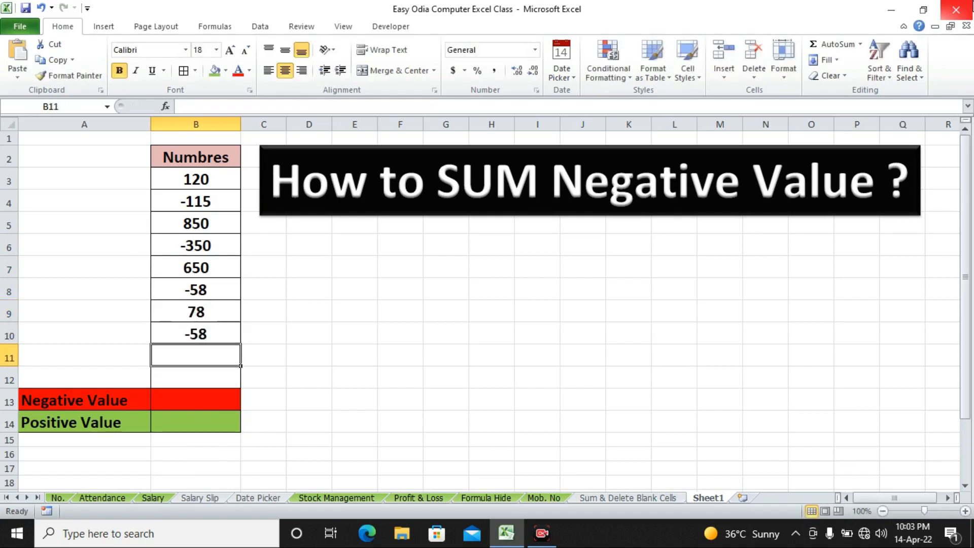
pyautogui.write('568')
pyautogui.press('Return')
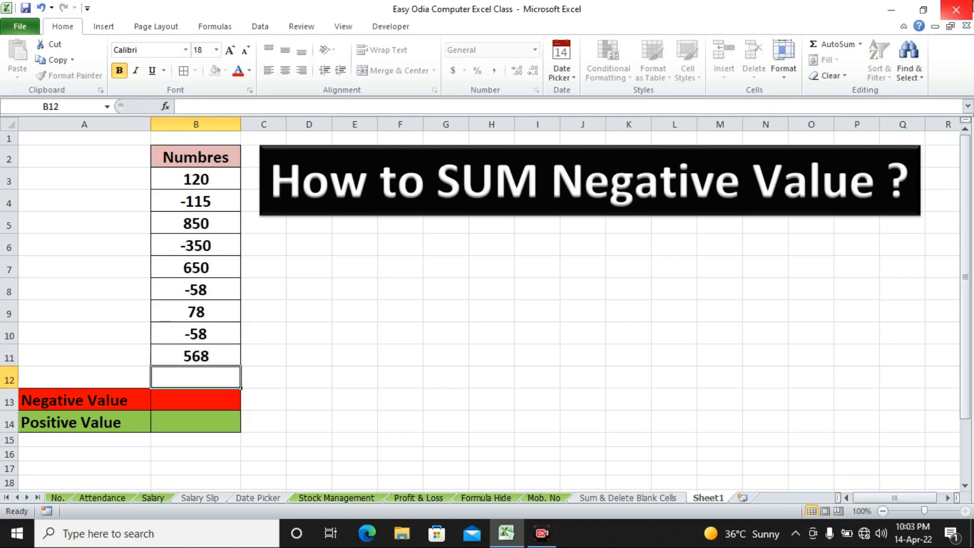
pyautogui.write('-568')
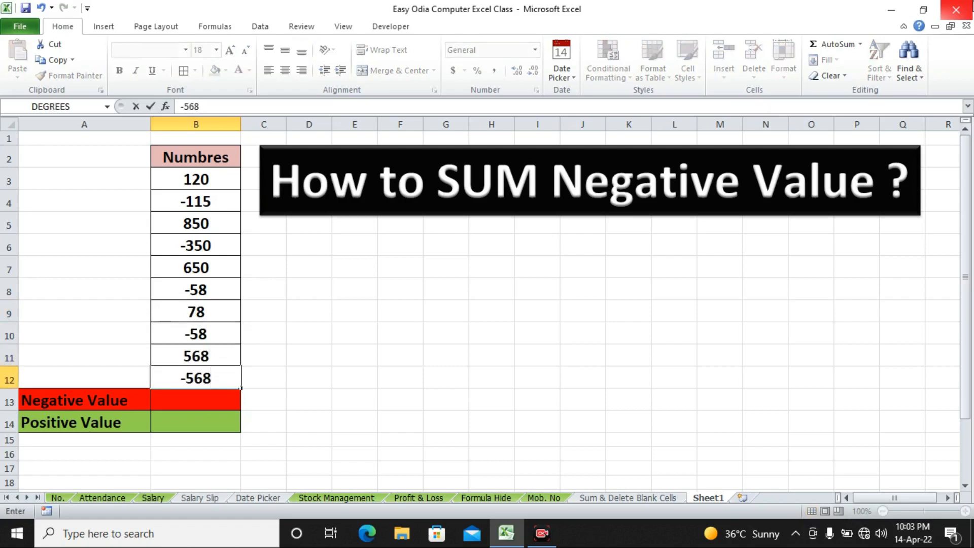
pyautogui.press('Return')
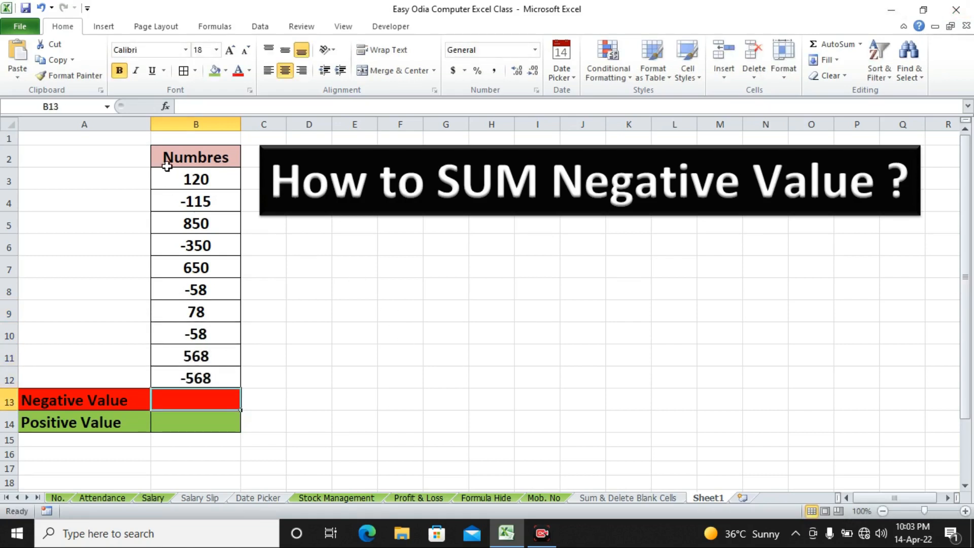
pyautogui.click(201, 186)
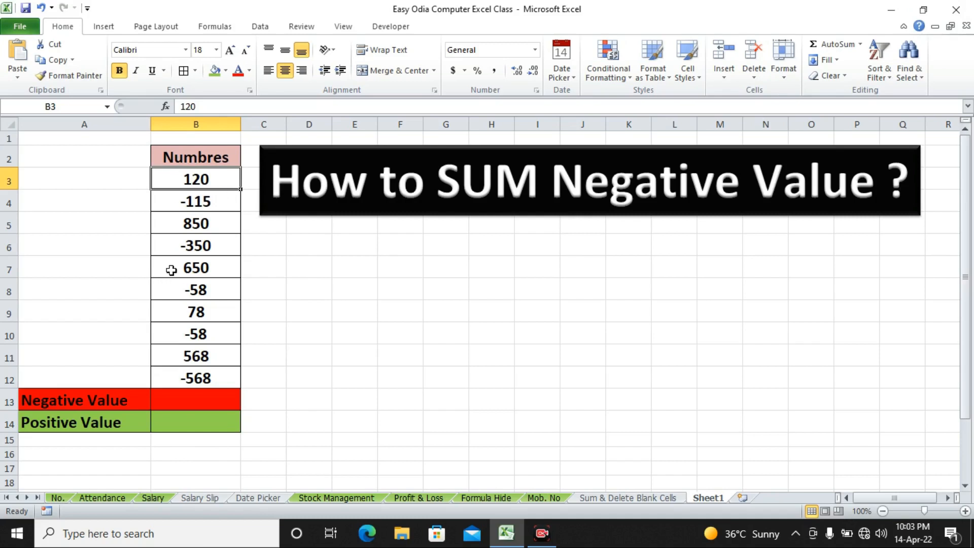
pyautogui.moveTo(208, 177); pyautogui.dragTo(200, 377)
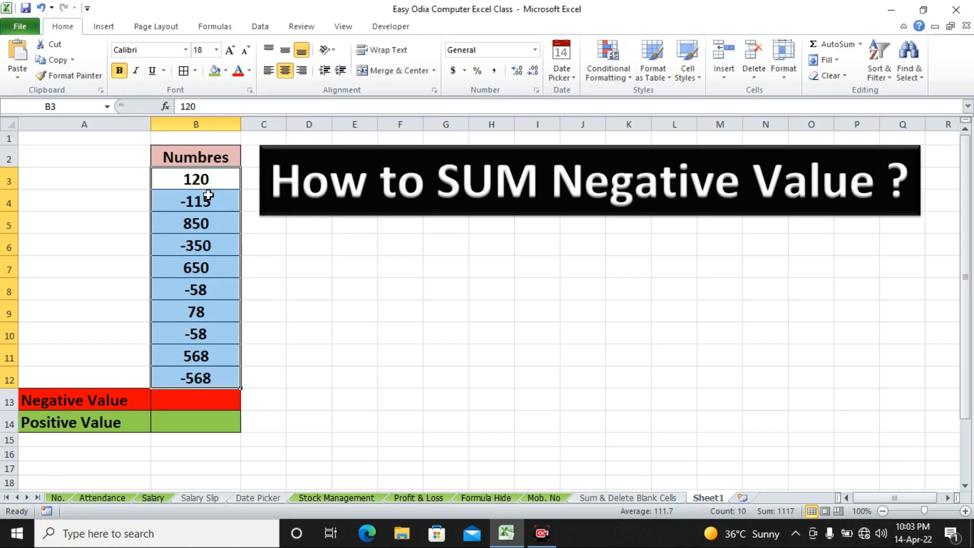
# Step: Add the positive numbers manually in cell D8 with the formula =B3+B5+B7+B9+B11
pyautogui.click(307, 289)
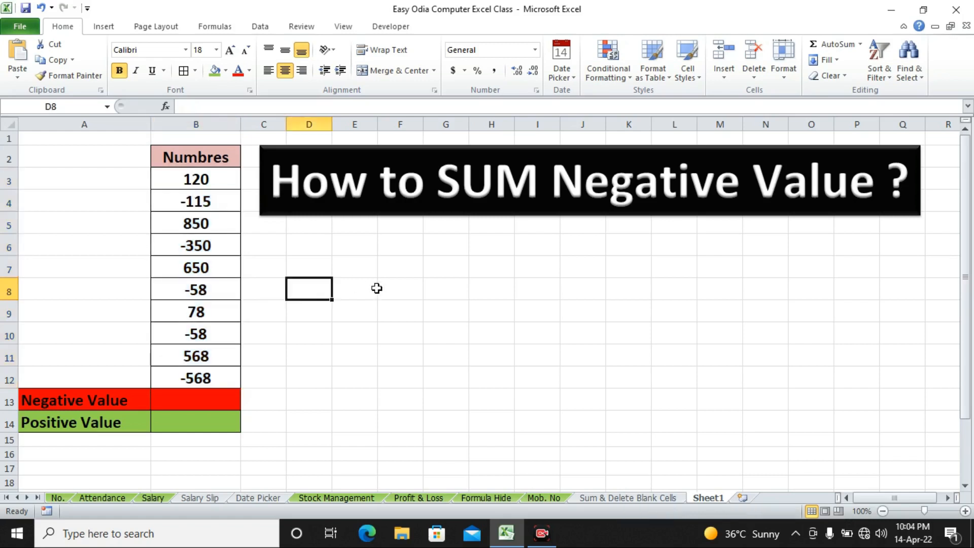
pyautogui.write('=')
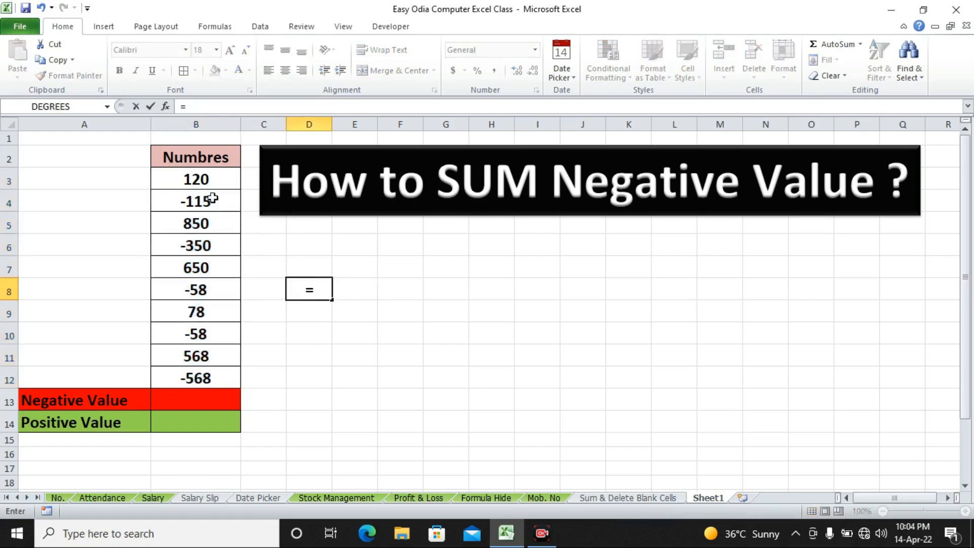
pyautogui.click(205, 181)
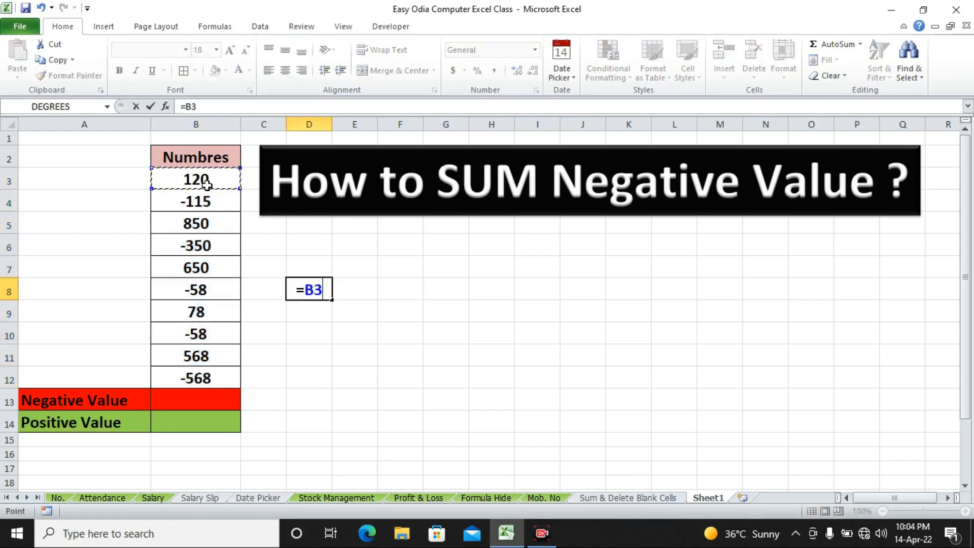
pyautogui.write('+')
pyautogui.click(217, 224)
pyautogui.write('+')
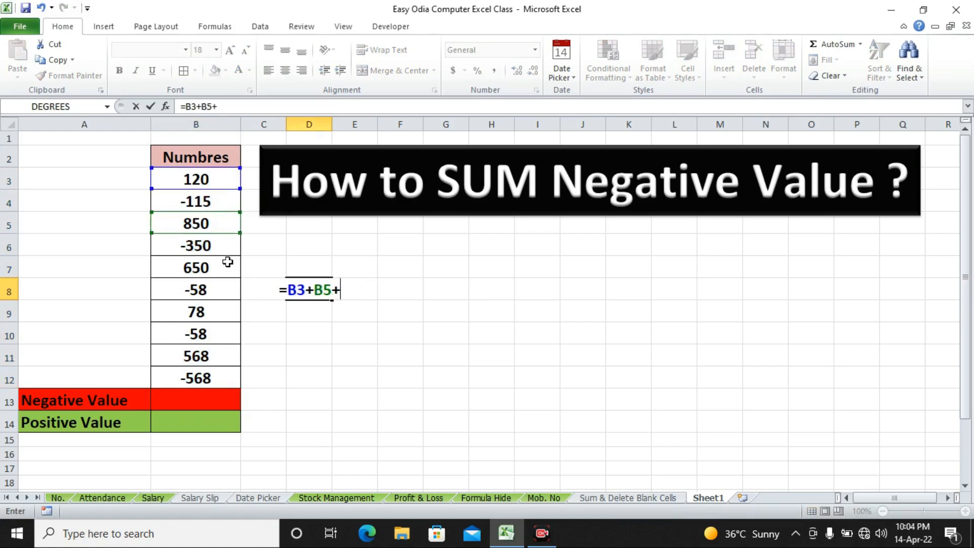
pyautogui.click(226, 269)
pyautogui.write('+')
pyautogui.click(226, 316)
pyautogui.write('+')
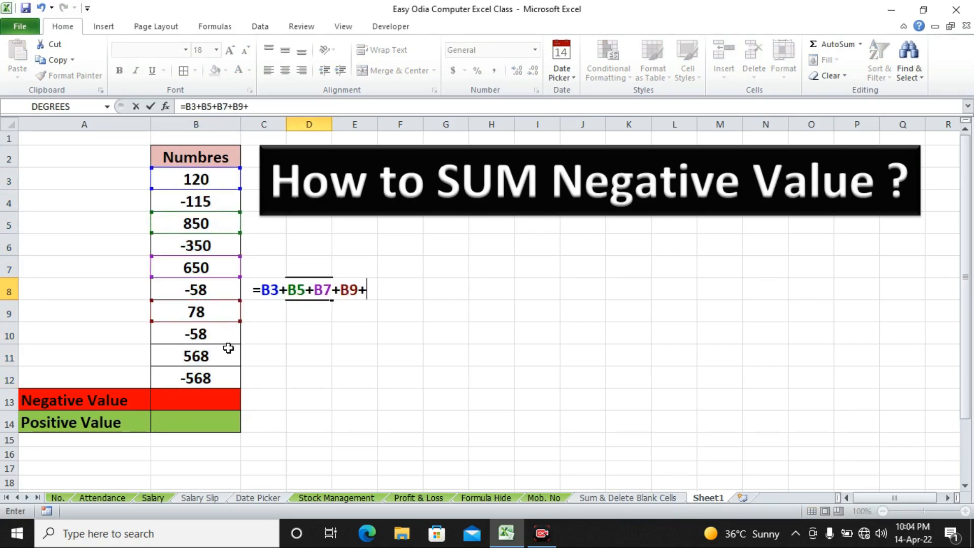
pyautogui.click(228, 353)
pyautogui.press('Return')
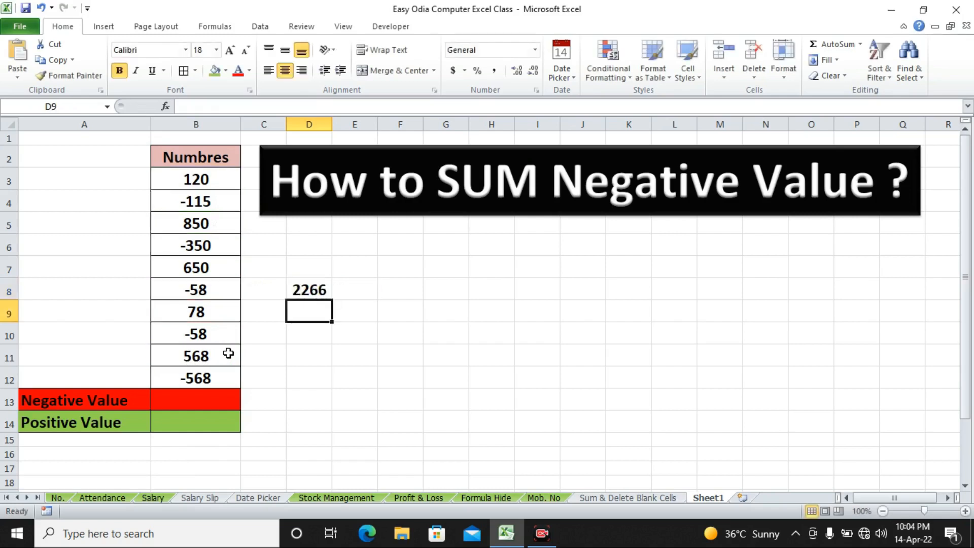
# Step: Fill the positive total cell D8 with the same green as the Positive Value row
pyautogui.click(301, 288)
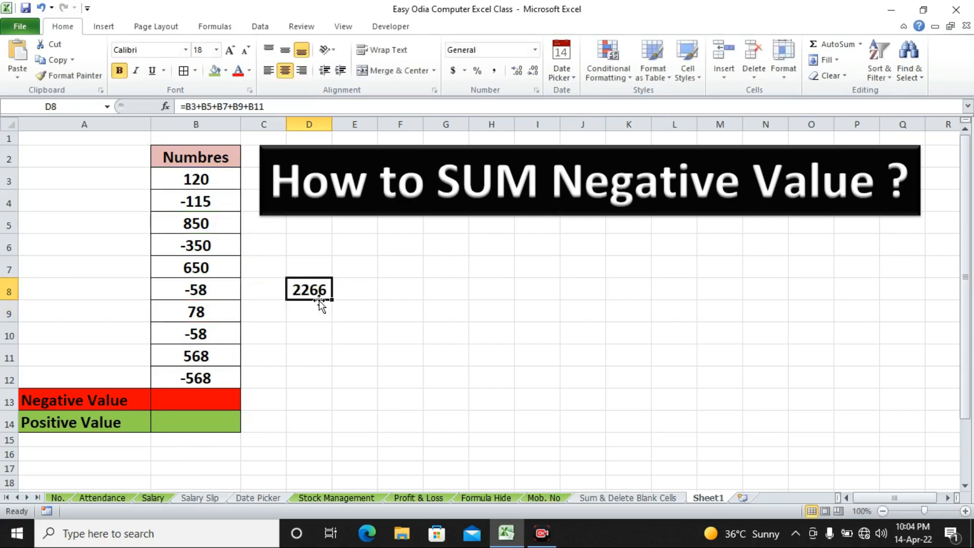
pyautogui.click(365, 294)
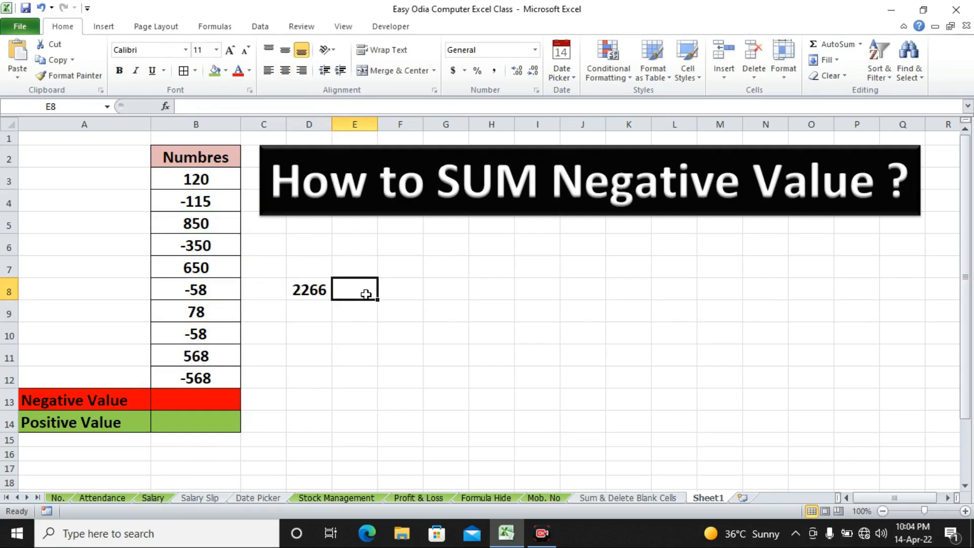
pyautogui.click(294, 289)
pyautogui.click(215, 70)
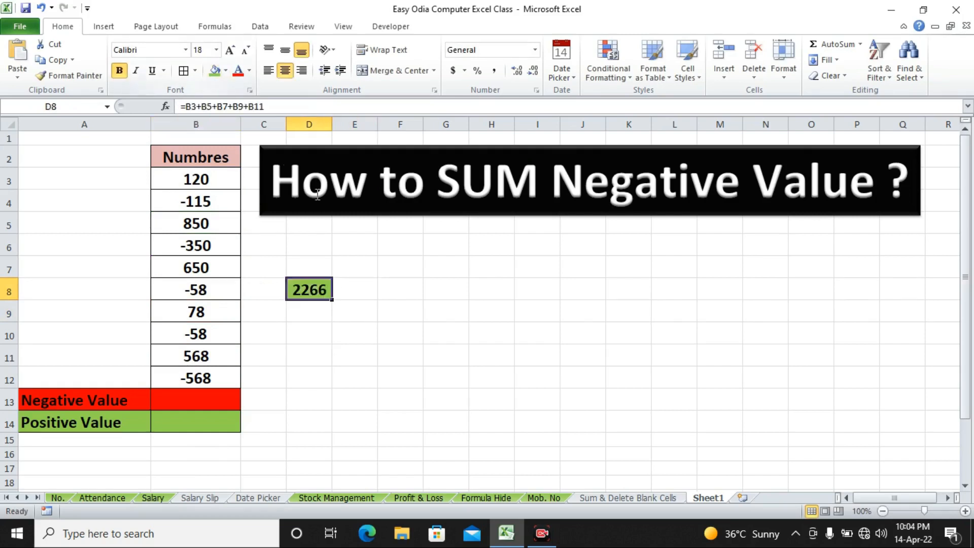
# Step: Add the negative numbers manually in cell E8 with the formula =B4+B6+B8+B10+B12
pyautogui.click(358, 292)
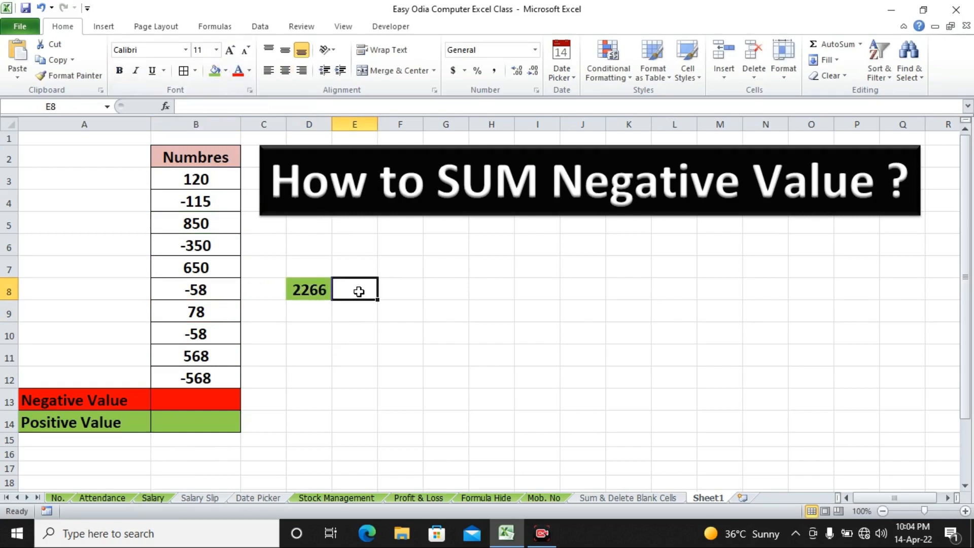
pyautogui.write('=')
pyautogui.click(213, 204)
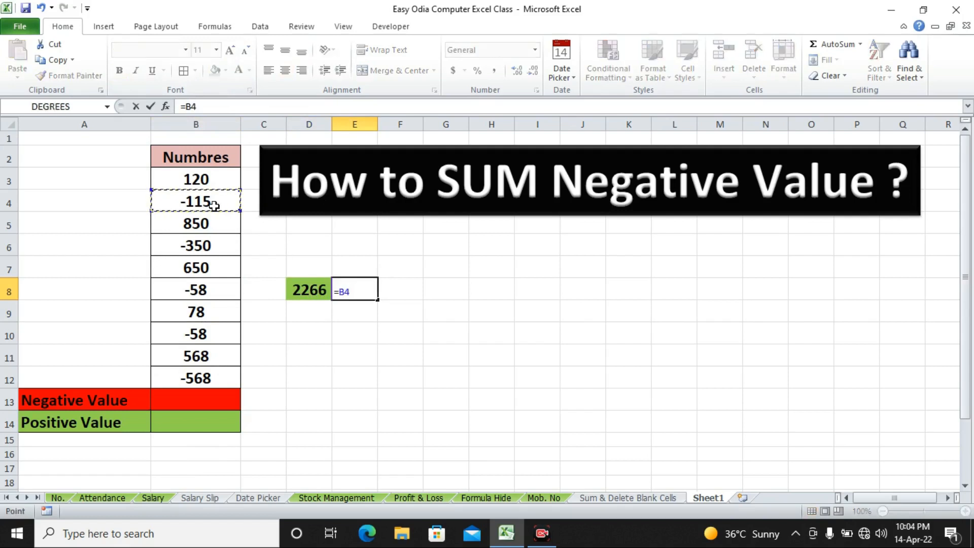
pyautogui.write('+')
pyautogui.click(230, 249)
pyautogui.write('+')
pyautogui.click(210, 292)
pyautogui.write('+')
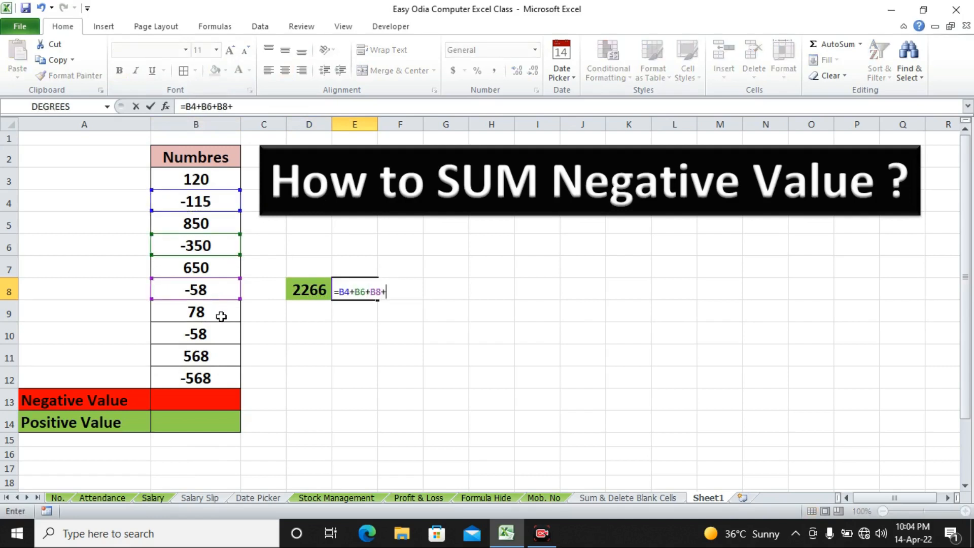
pyautogui.click(211, 336)
pyautogui.write('+')
pyautogui.click(205, 381)
pyautogui.write('+')
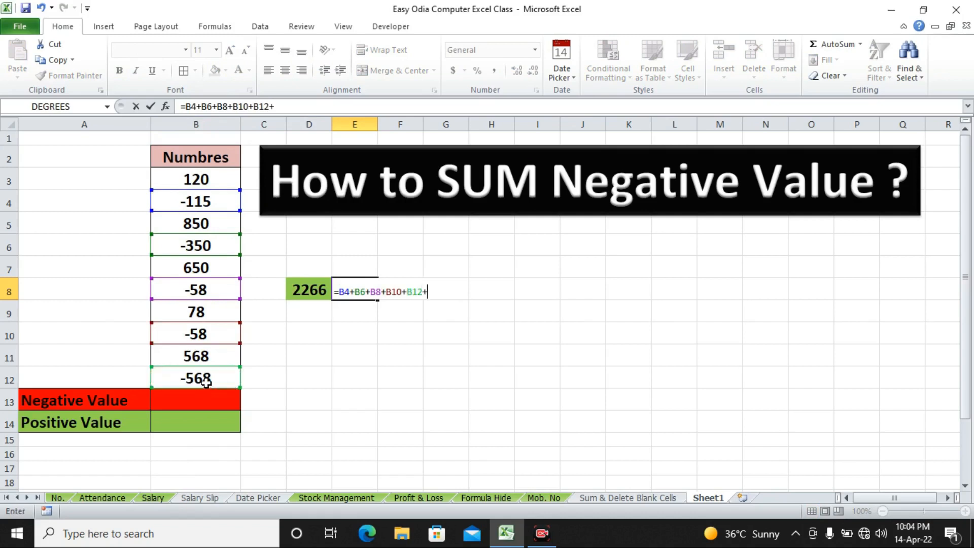
pyautogui.press('BackSpace')
pyautogui.press('Return')
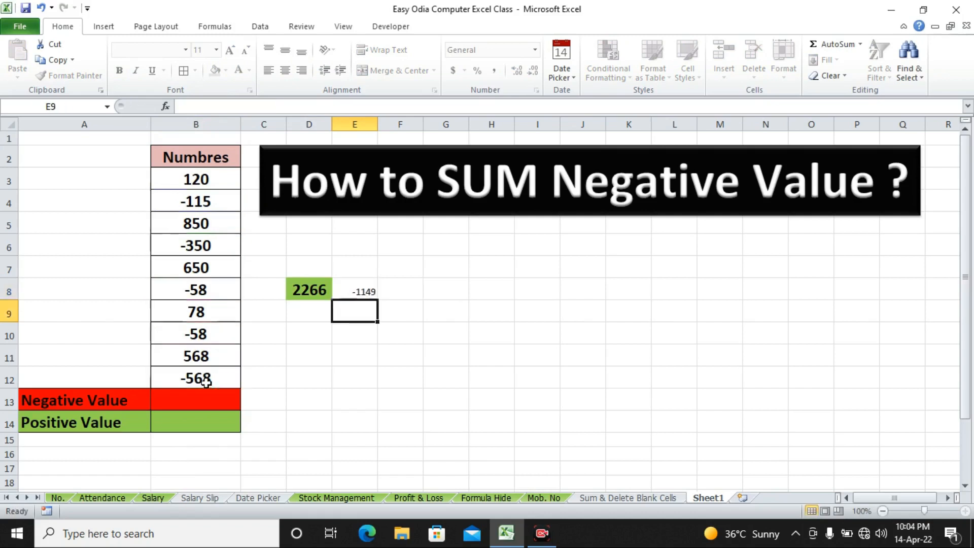
# Step: Format the negative total in E8 as bold, size 18, with a red fill, and review both manual totals
pyautogui.click(354, 293)
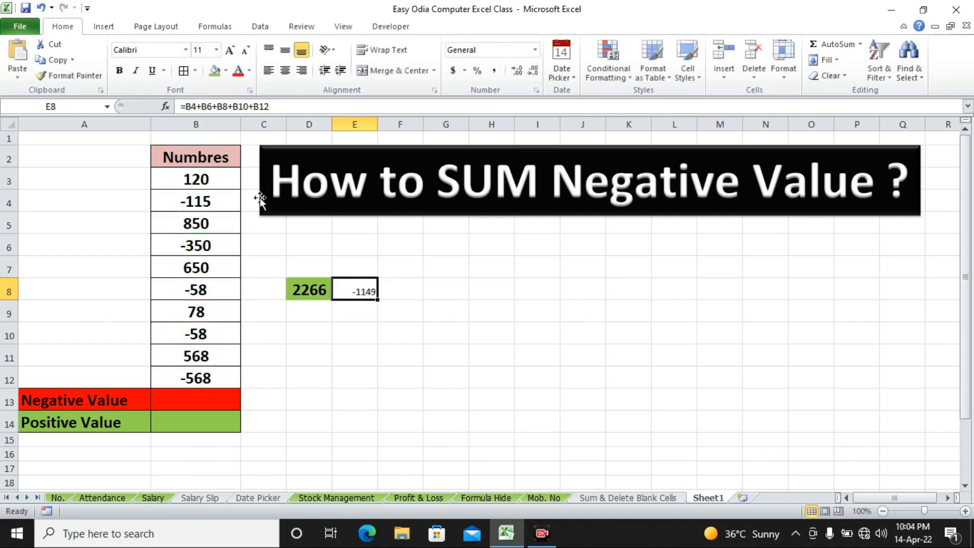
pyautogui.click(122, 71)
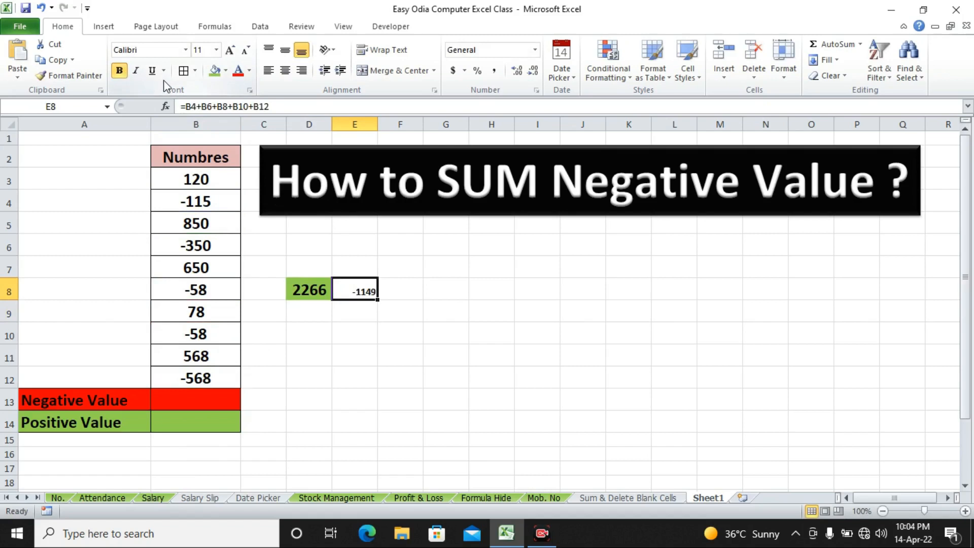
pyautogui.click(226, 71)
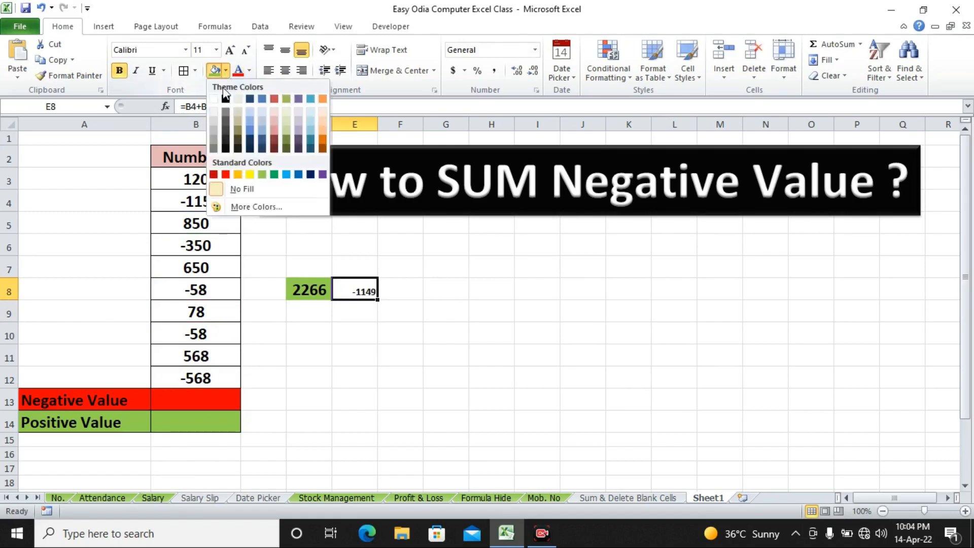
pyautogui.click(226, 175)
pyautogui.click(216, 49)
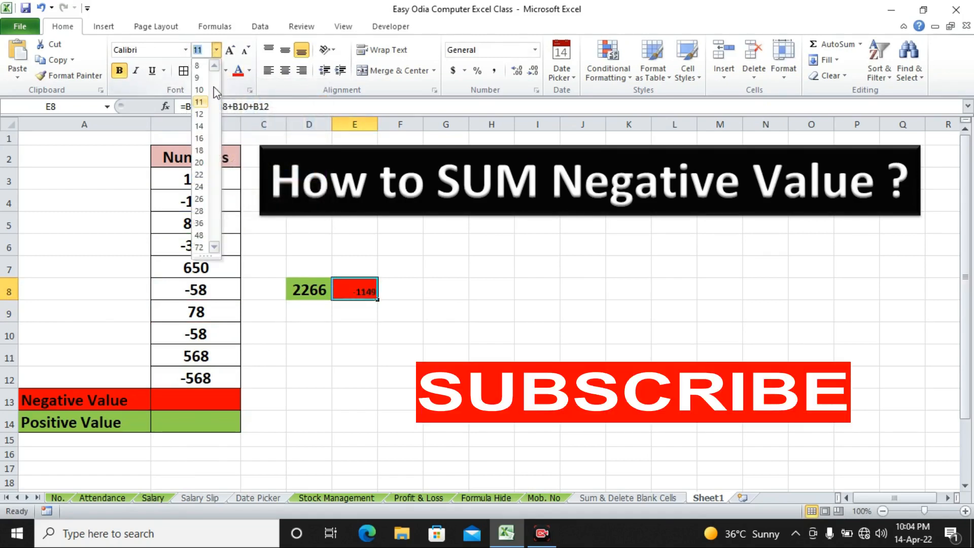
pyautogui.click(200, 162)
pyautogui.click(339, 399)
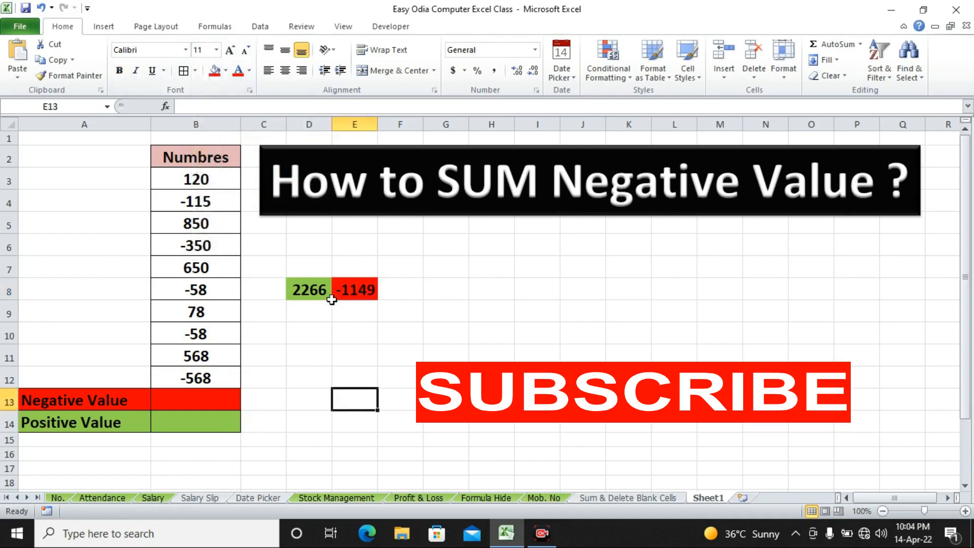
pyautogui.click(319, 294)
pyautogui.click(360, 299)
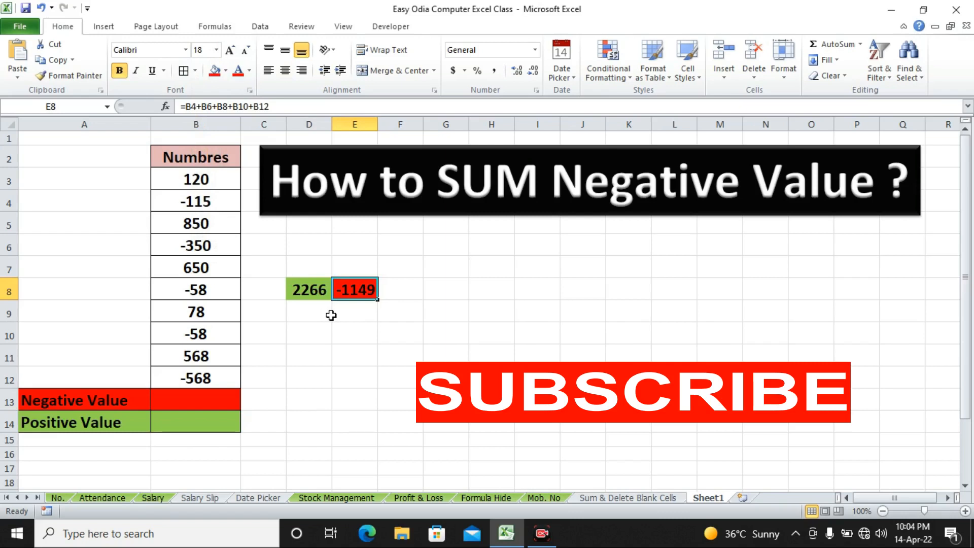
# Step: Enter the formula =SUMIF(B3:B12,"<0") in the Negative Value cell B13
pyautogui.click(168, 397)
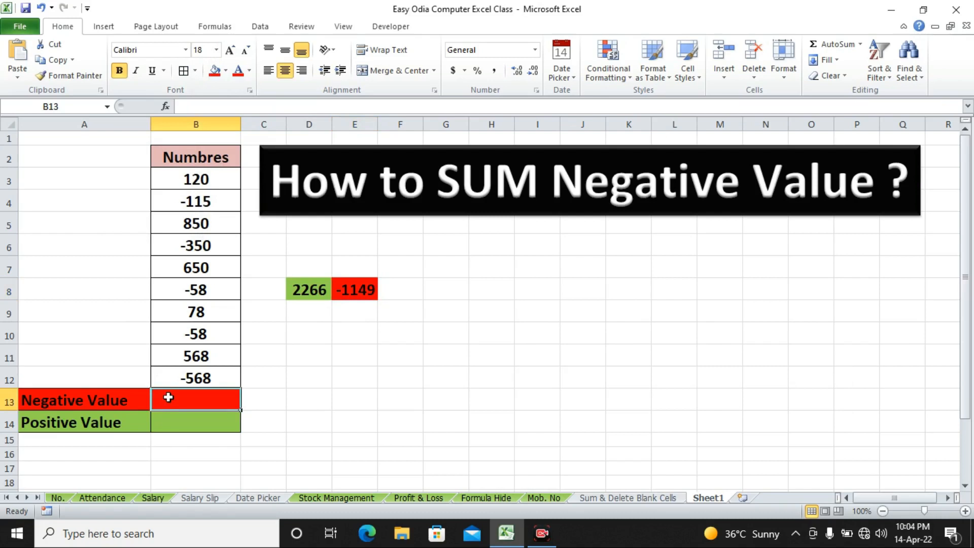
pyautogui.write('=')
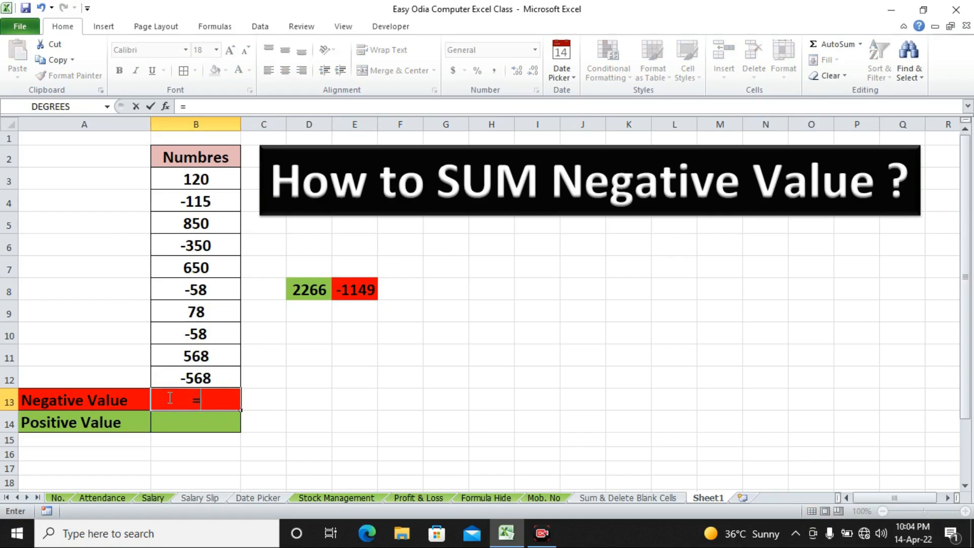
pyautogui.write('sumif')
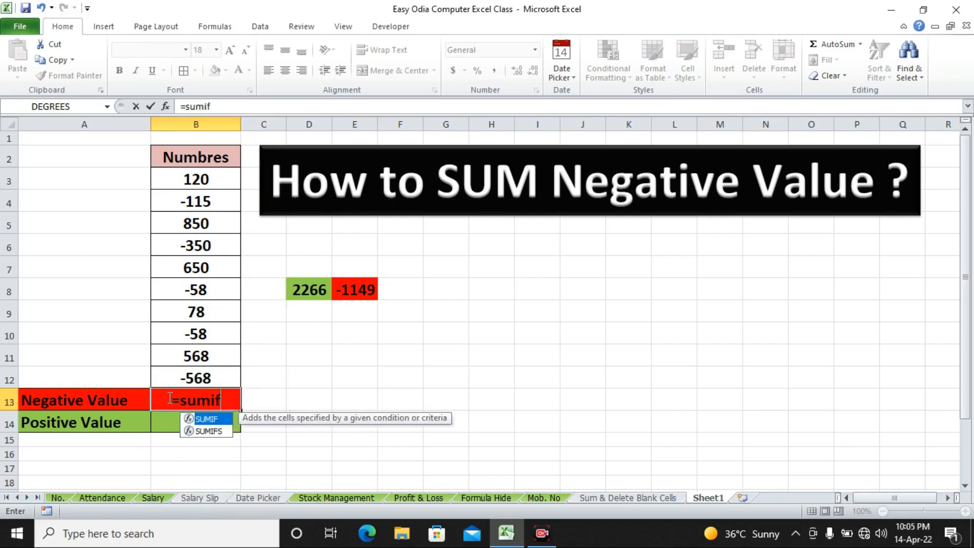
pyautogui.press('Tab')
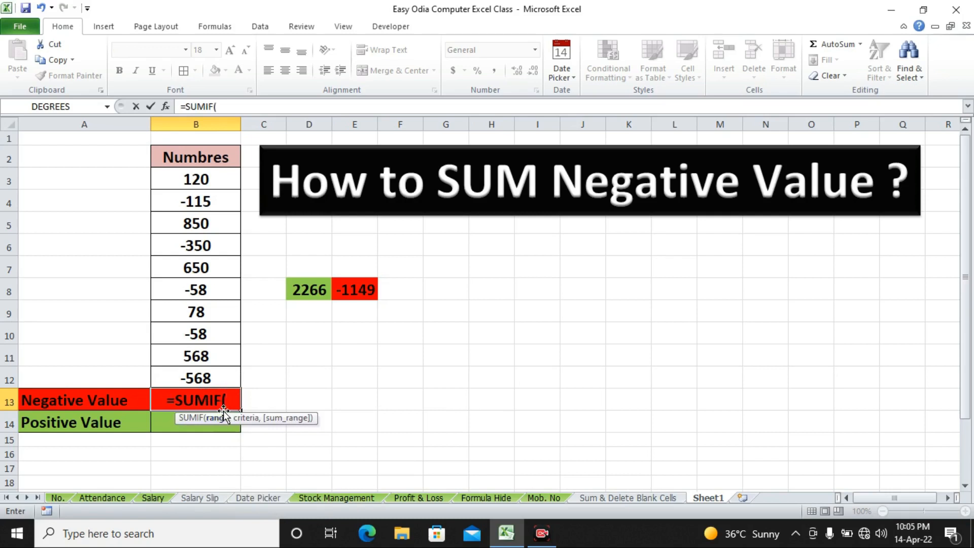
pyautogui.moveTo(231, 183); pyautogui.dragTo(209, 374)
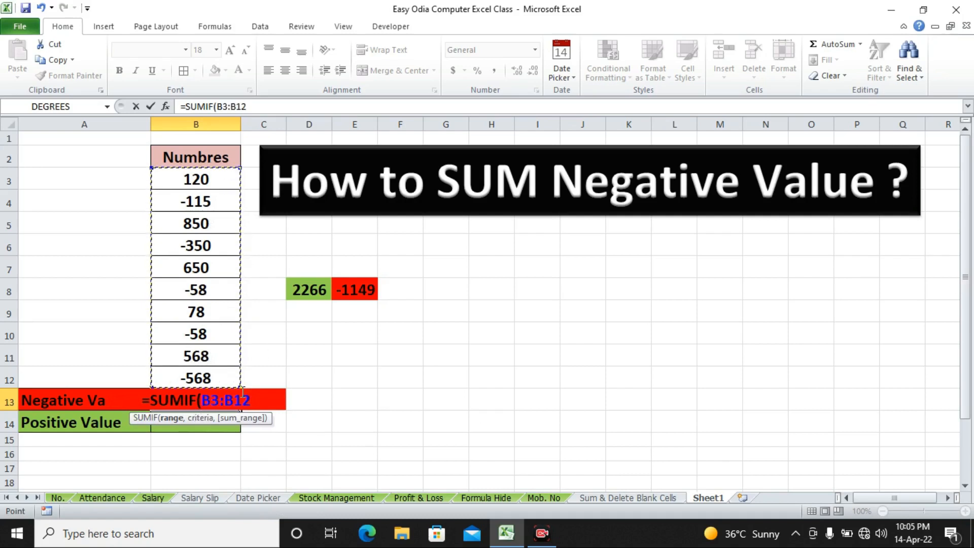
pyautogui.write(',')
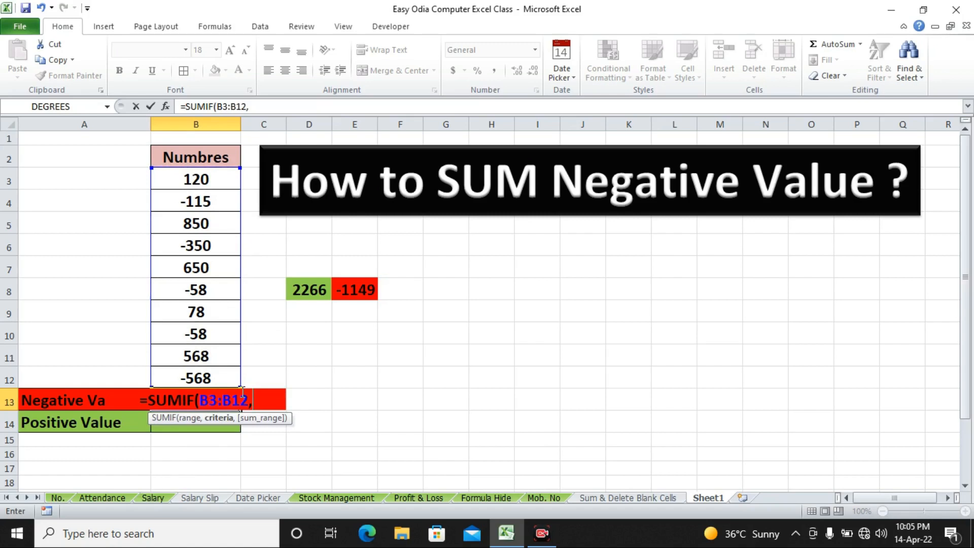
pyautogui.write('"')
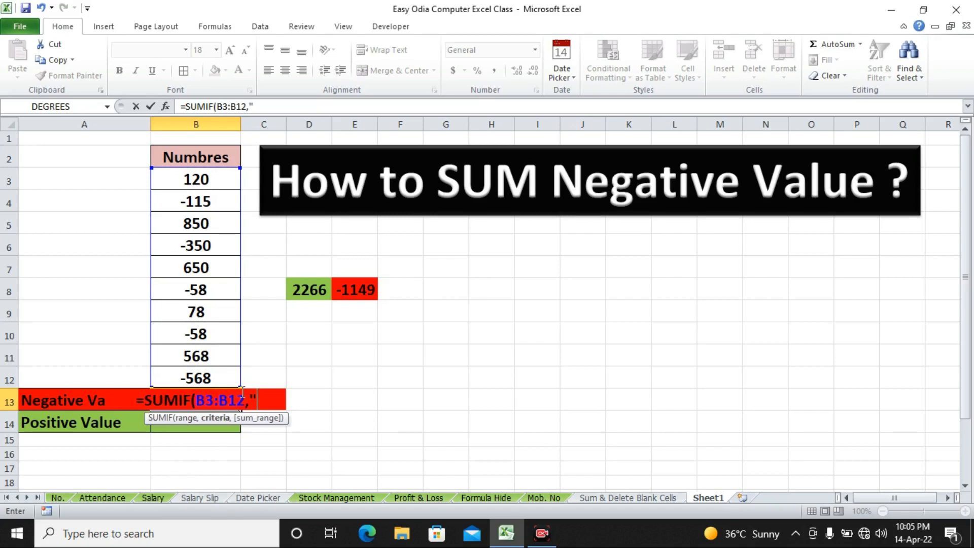
pyautogui.write('<')
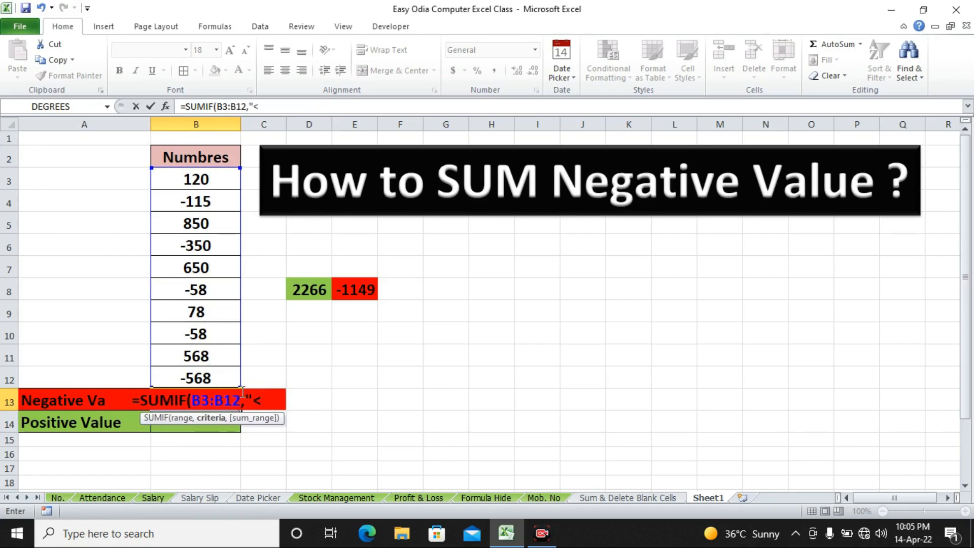
pyautogui.write('0')
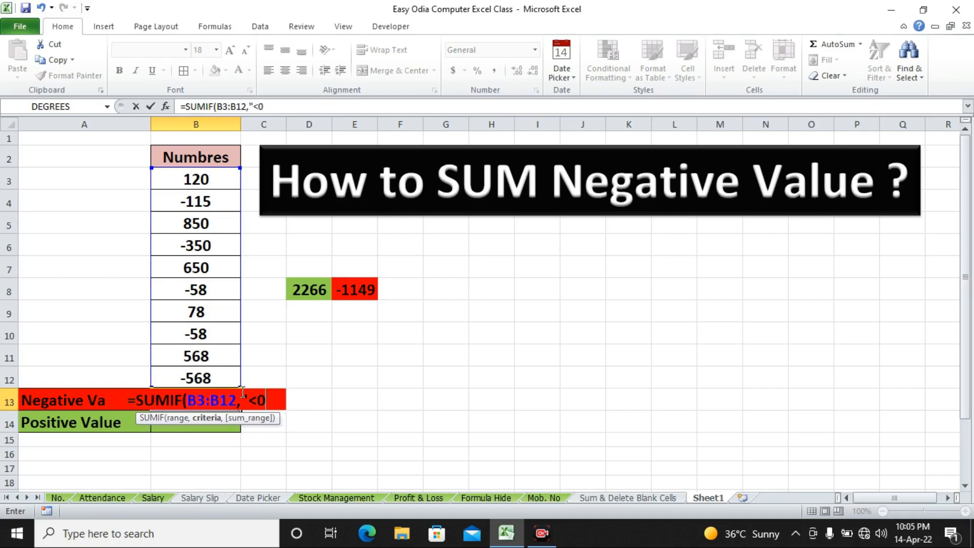
pyautogui.write('")')
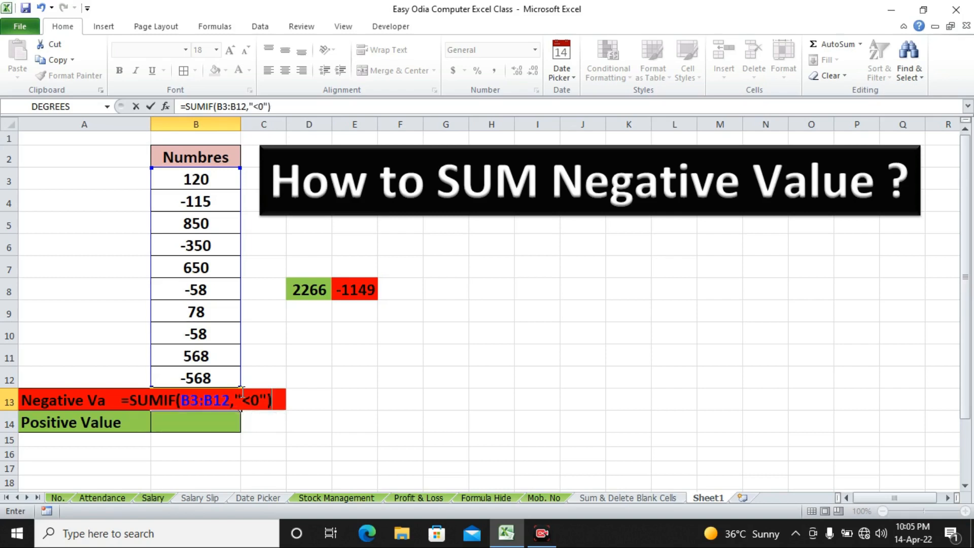
pyautogui.press('Return')
# Step: Compare the SUMIF total in B13 with the manual negative sum in E8
pyautogui.click(232, 392)
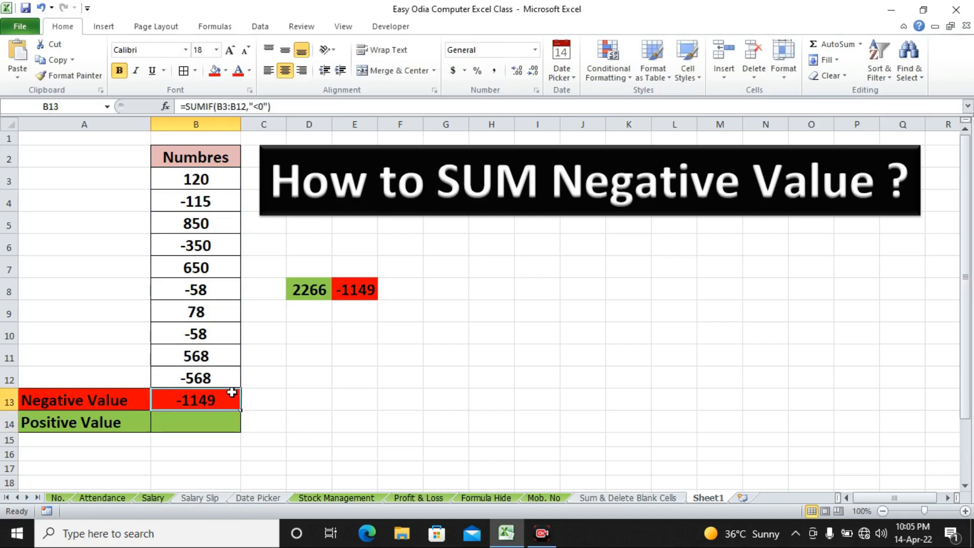
pyautogui.click(359, 291)
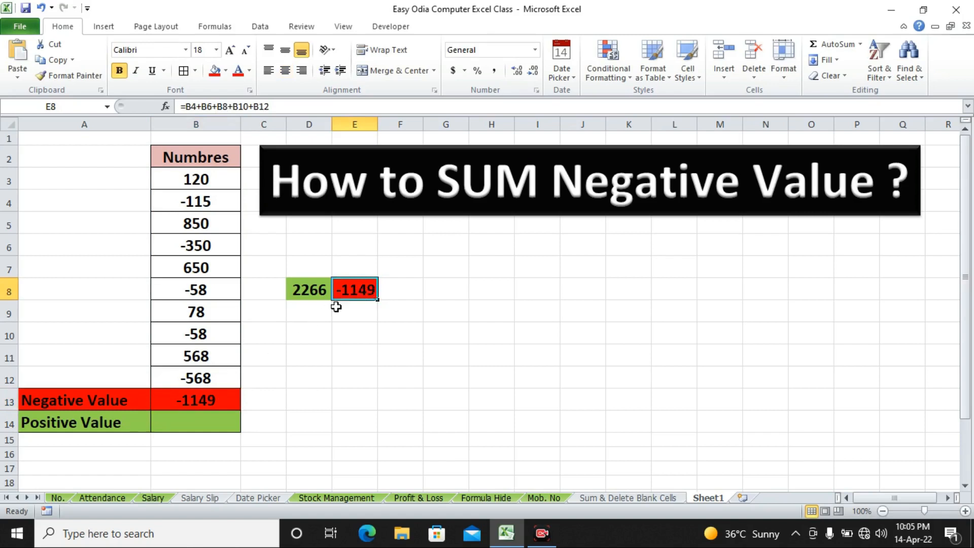
pyautogui.click(220, 402)
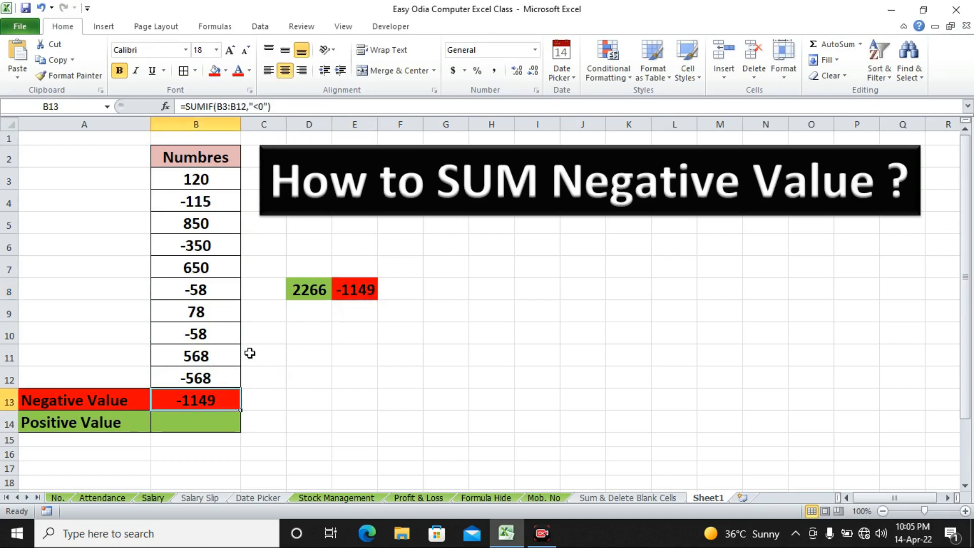
# Step: Recheck the manual negative sum in E8 against the Negative Value result in B13
pyautogui.click(358, 292)
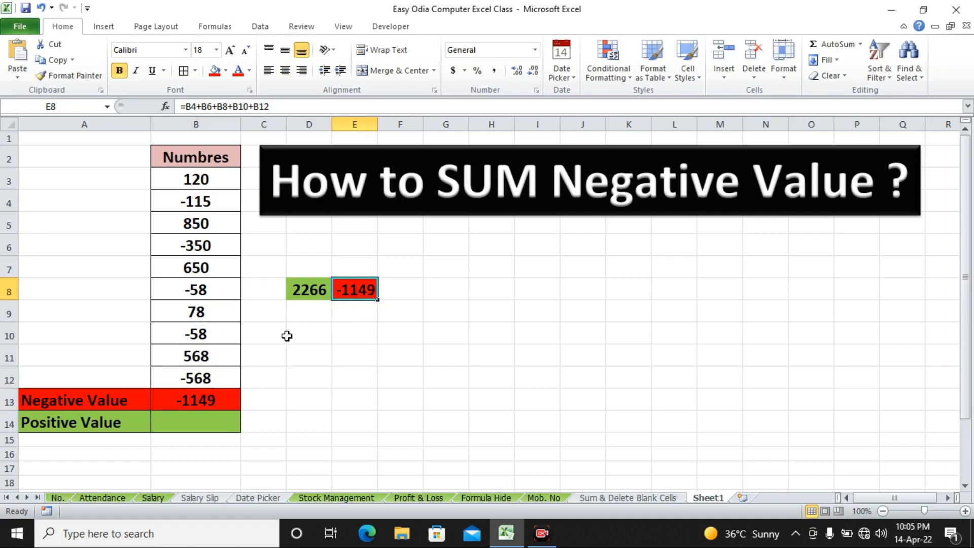
pyautogui.click(216, 400)
pyautogui.click(359, 295)
# Step: Enter the formula =SUMIF(B3:B12,">0") in the Positive Value cell B14 and check it against the manual positive sum in D8
pyautogui.click(232, 422)
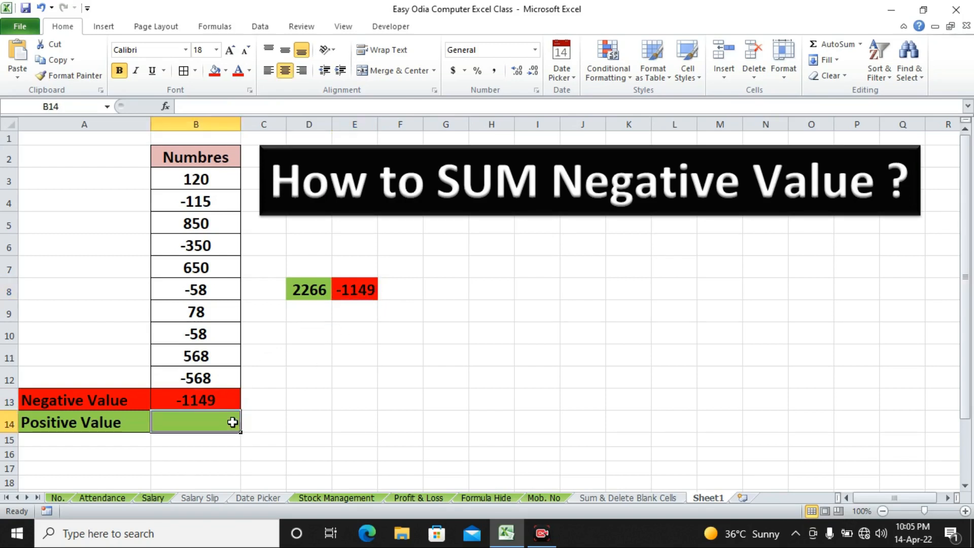
pyautogui.write('=sum')
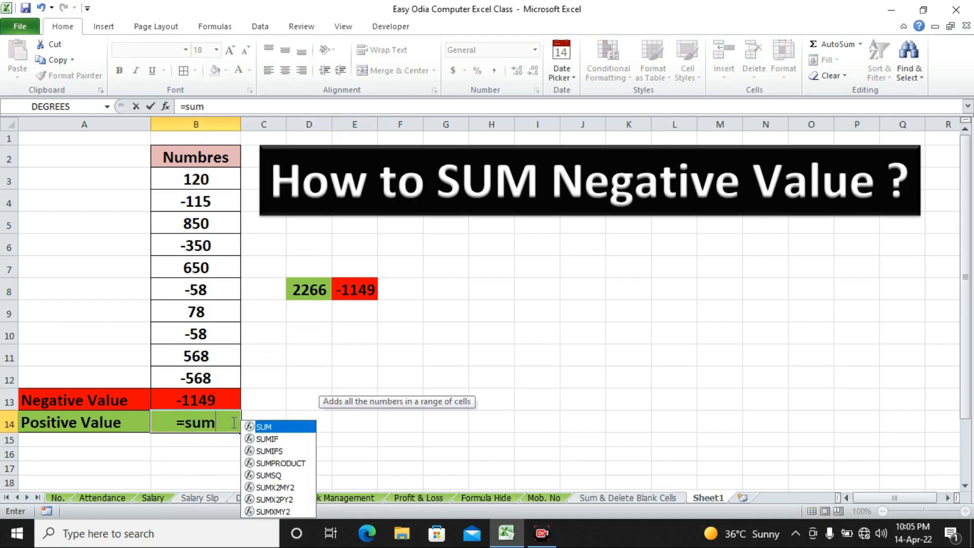
pyautogui.write('i')
pyautogui.press('Tab')
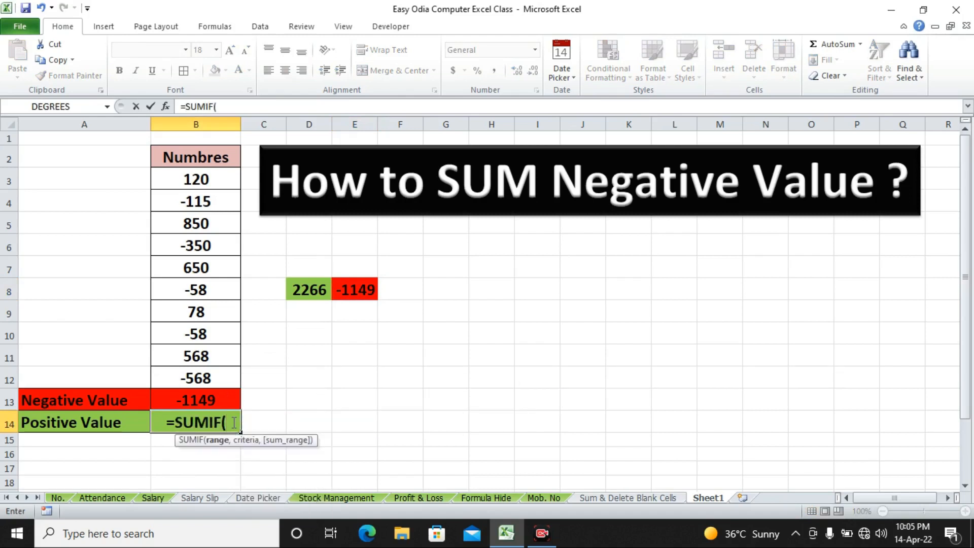
pyautogui.moveTo(208, 175); pyautogui.dragTo(183, 366)
pyautogui.write(',')
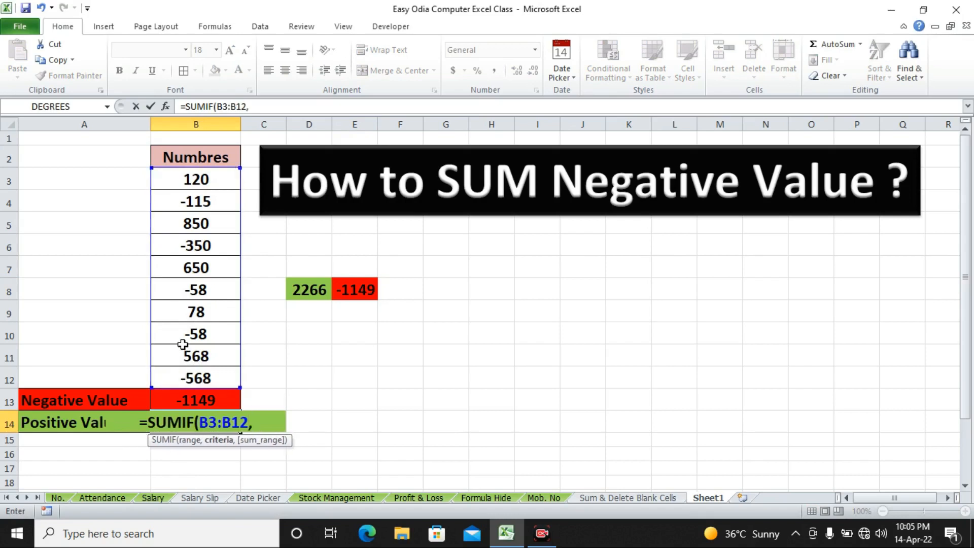
pyautogui.write('"')
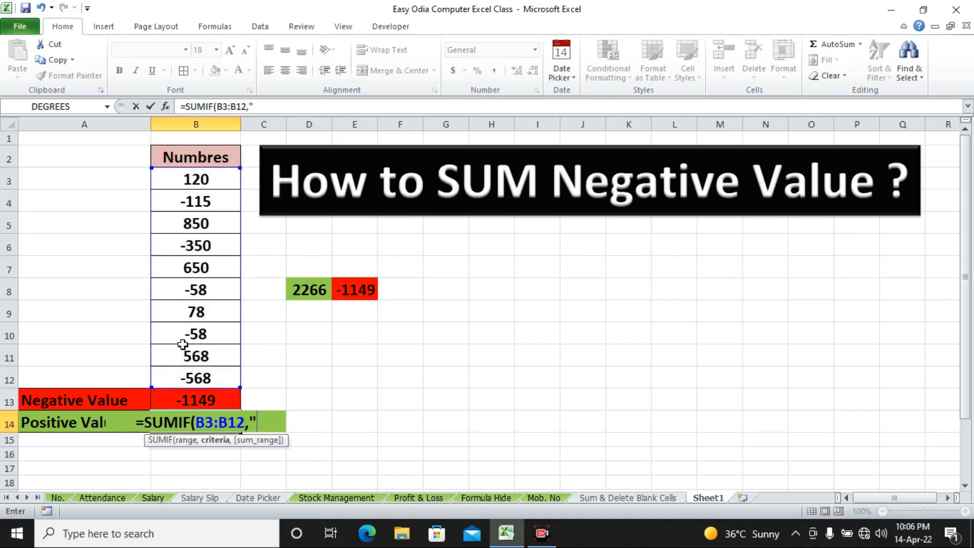
pyautogui.write('>')
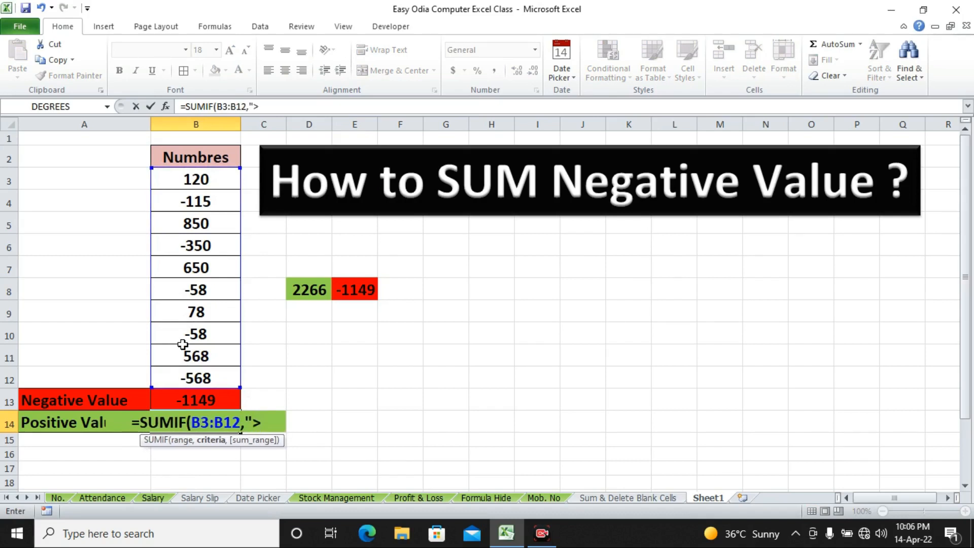
pyautogui.write('0')
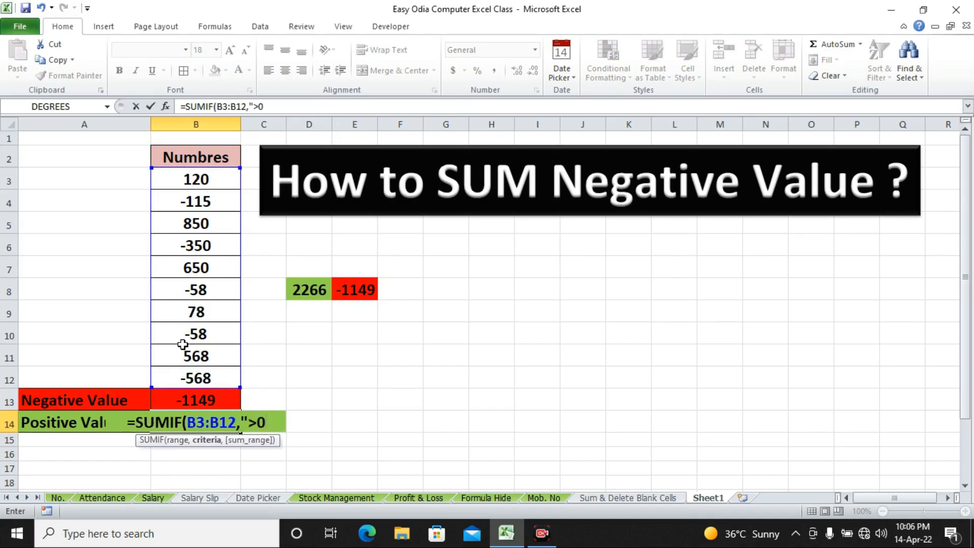
pyautogui.write('")')
pyautogui.press('Return')
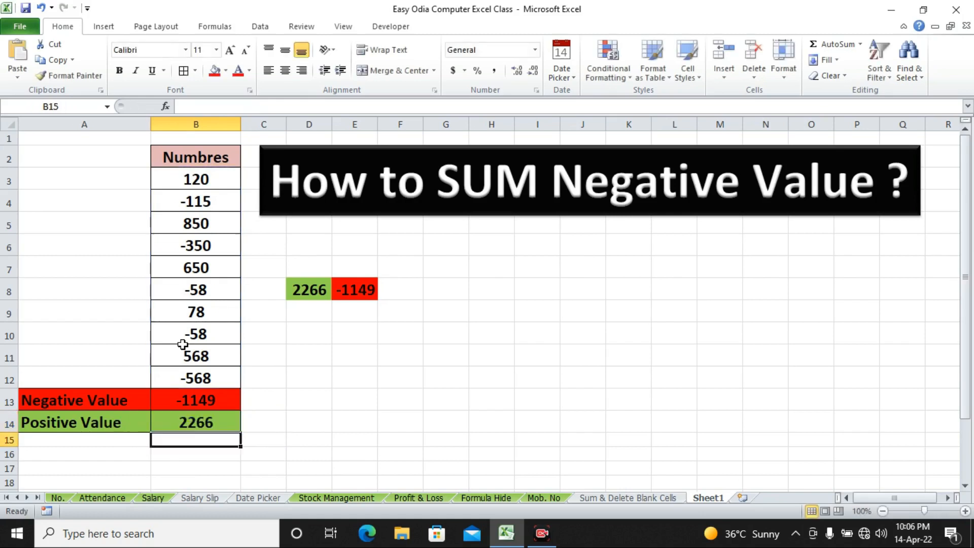
pyautogui.click(195, 427)
pyautogui.click(317, 290)
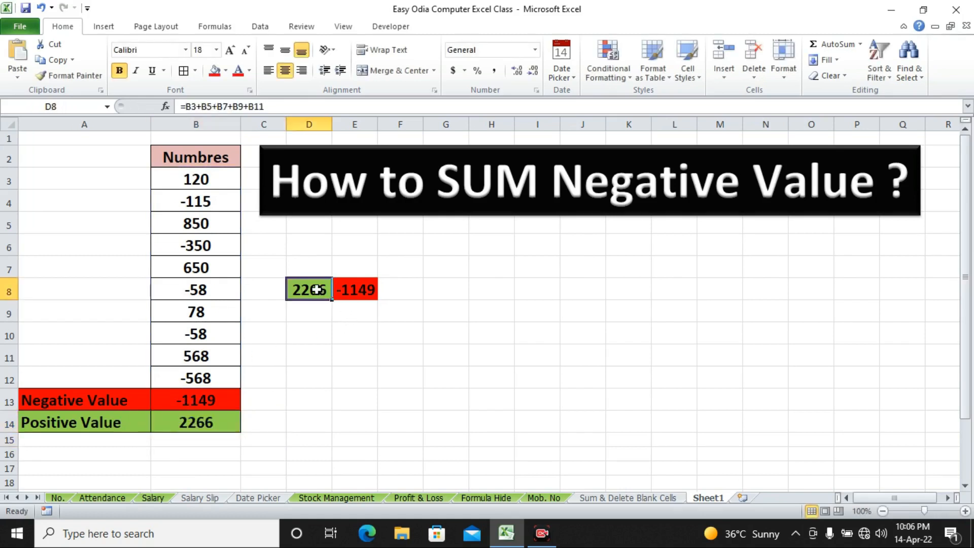